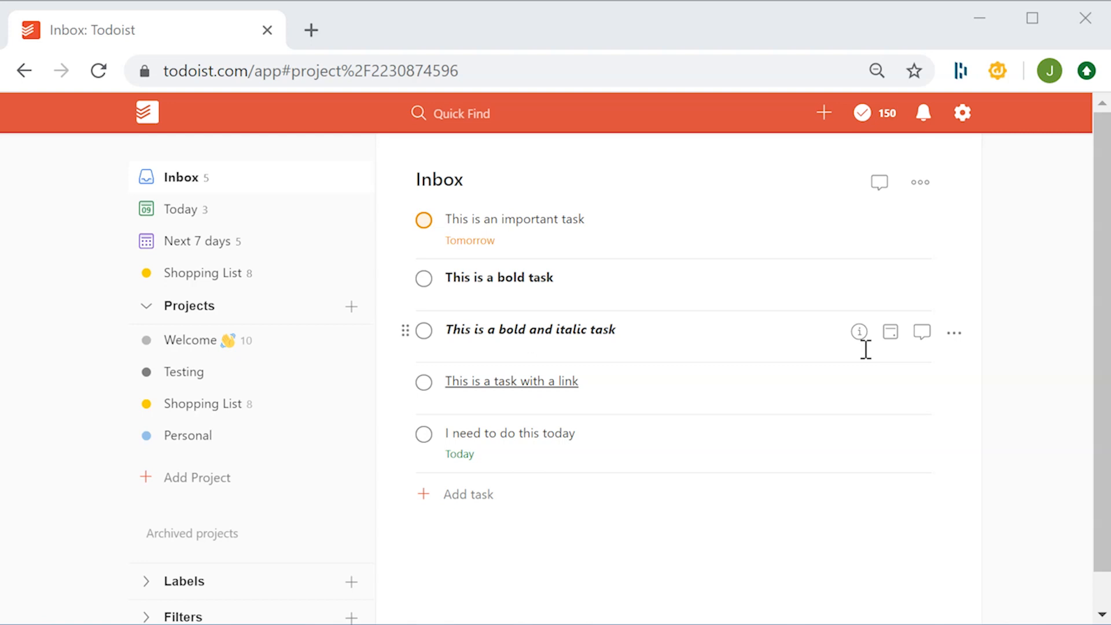
left_click(860, 332)
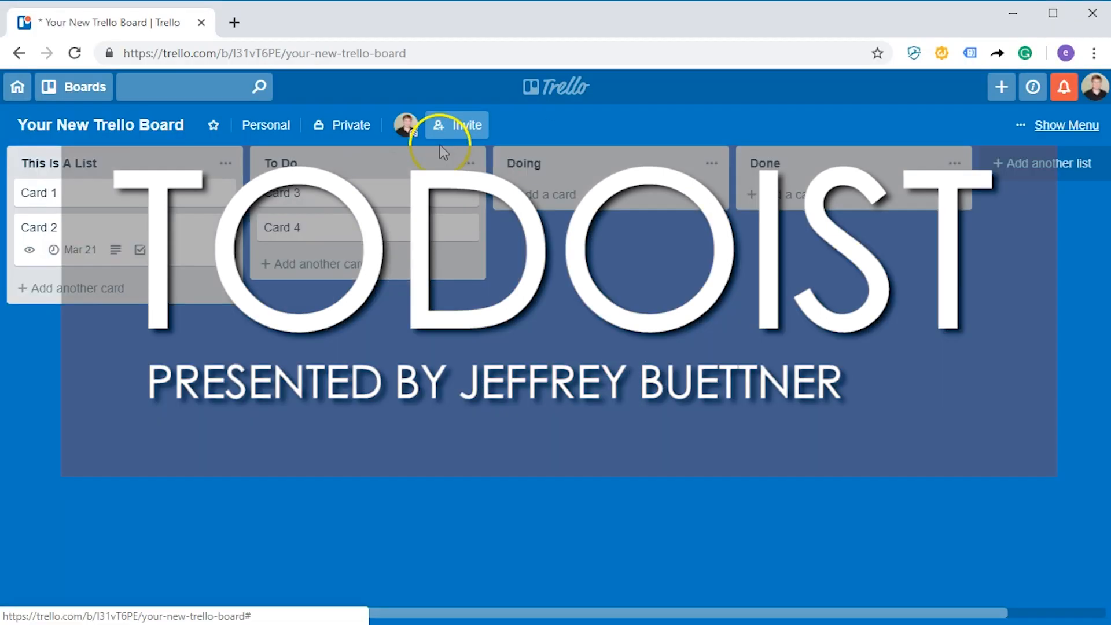
left_click_drag(439, 145, 688, 164)
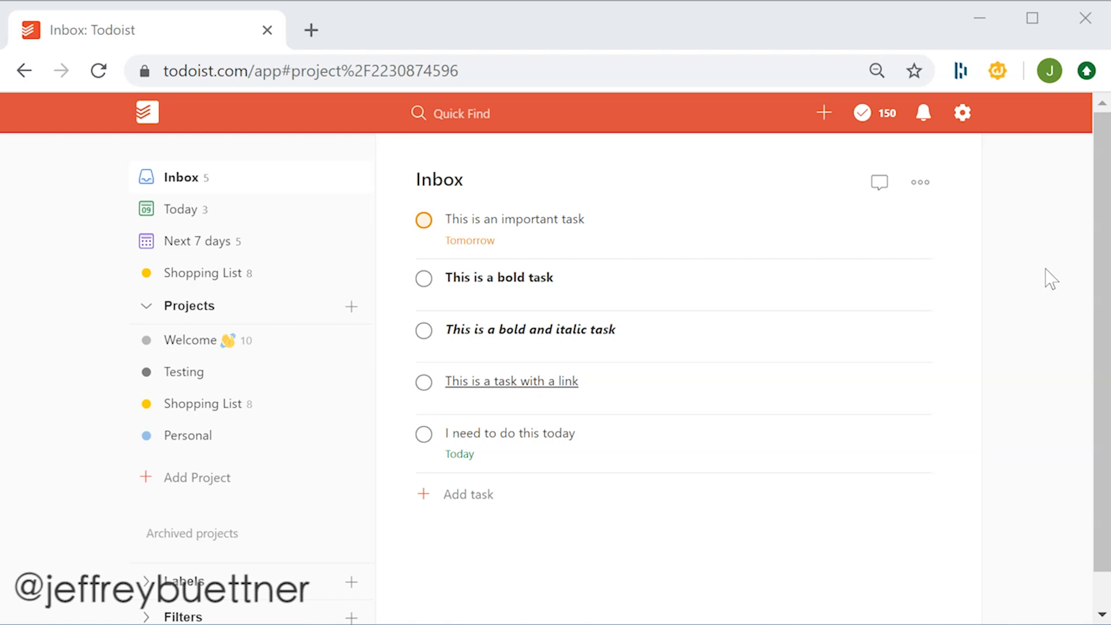
left_click(1030, 215)
- Add a new Inbox task named "This is a todo"
left_click(486, 505)
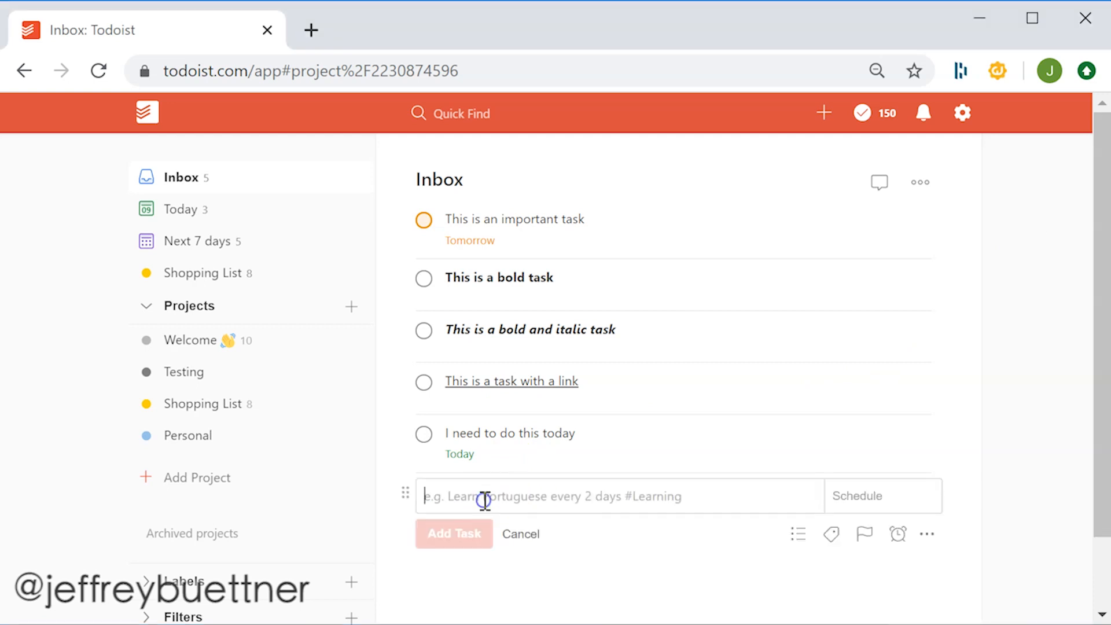
type("This is a todoi")
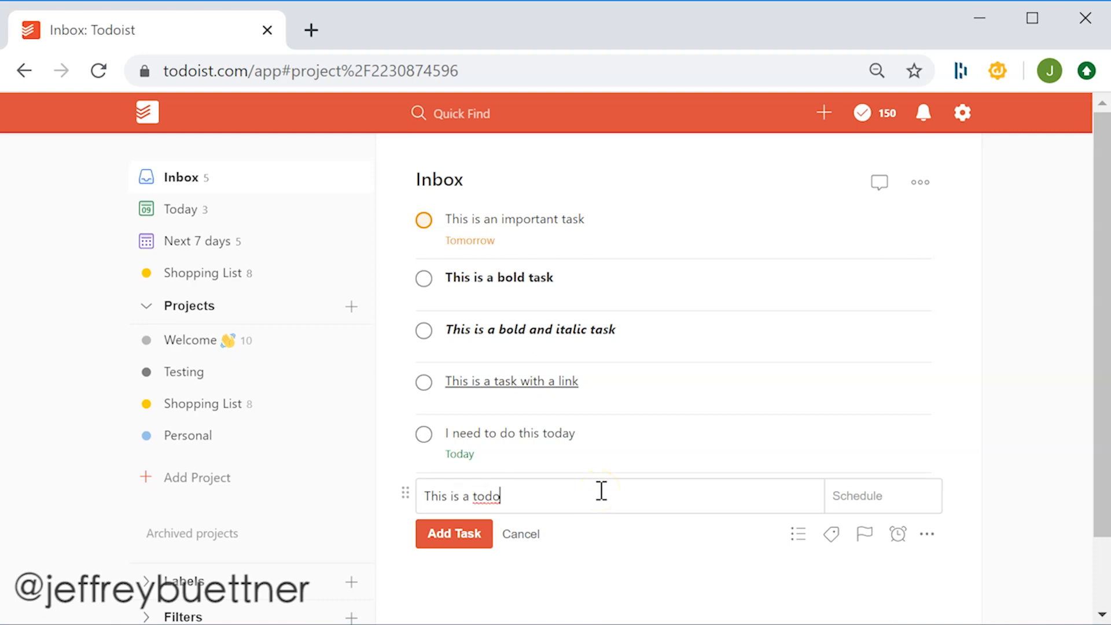
left_click(487, 534)
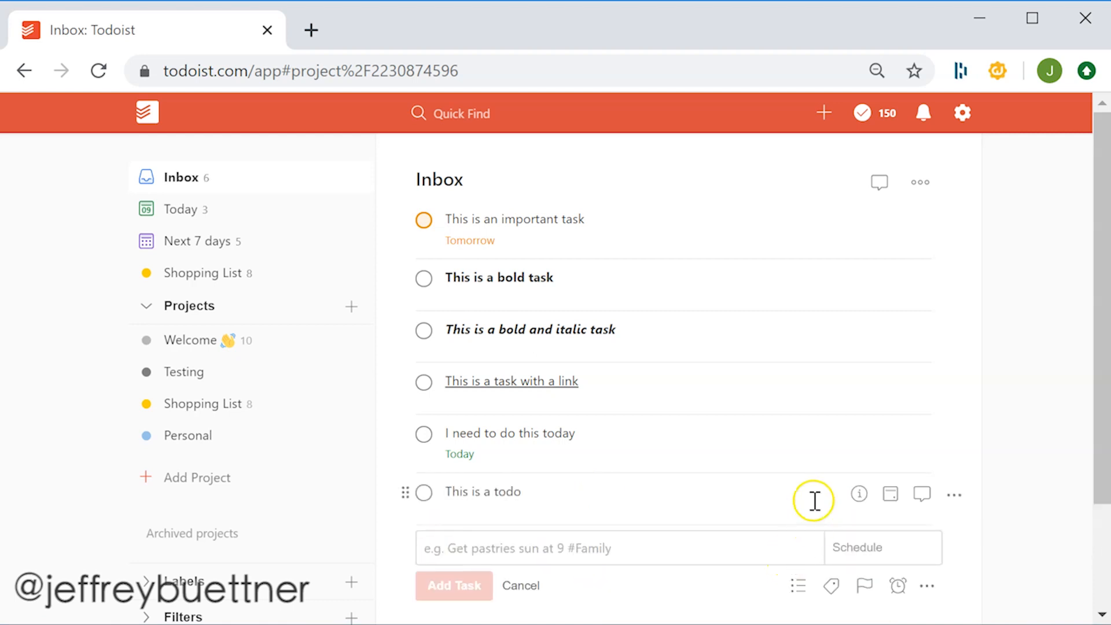
- Open Quick Add Task and enter the task name Task
left_click(825, 111)
left_click(766, 166)
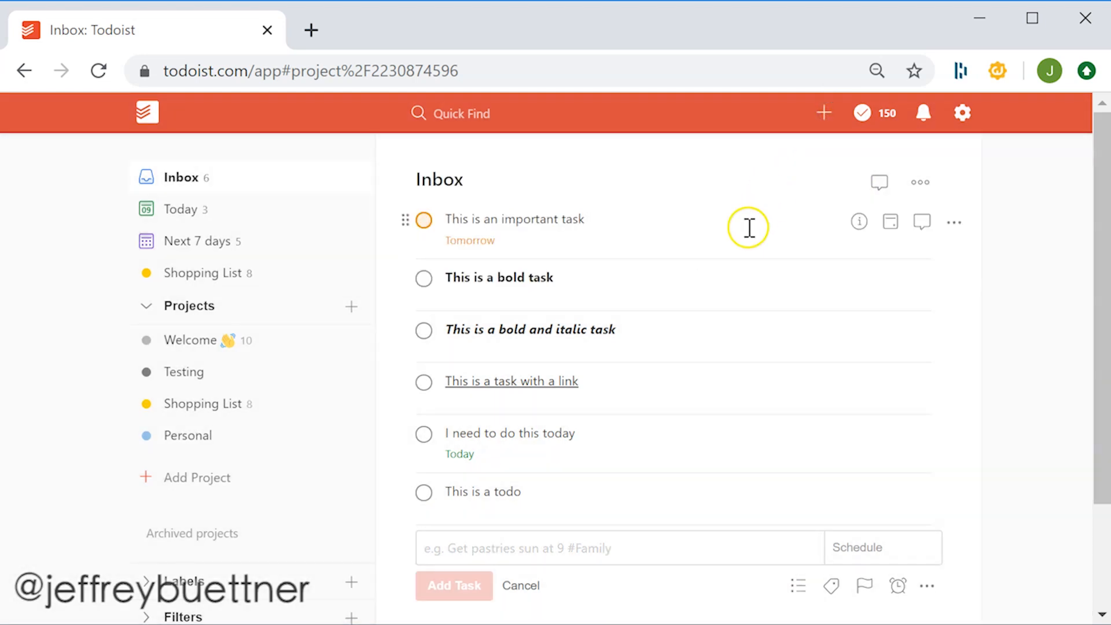
key("q")
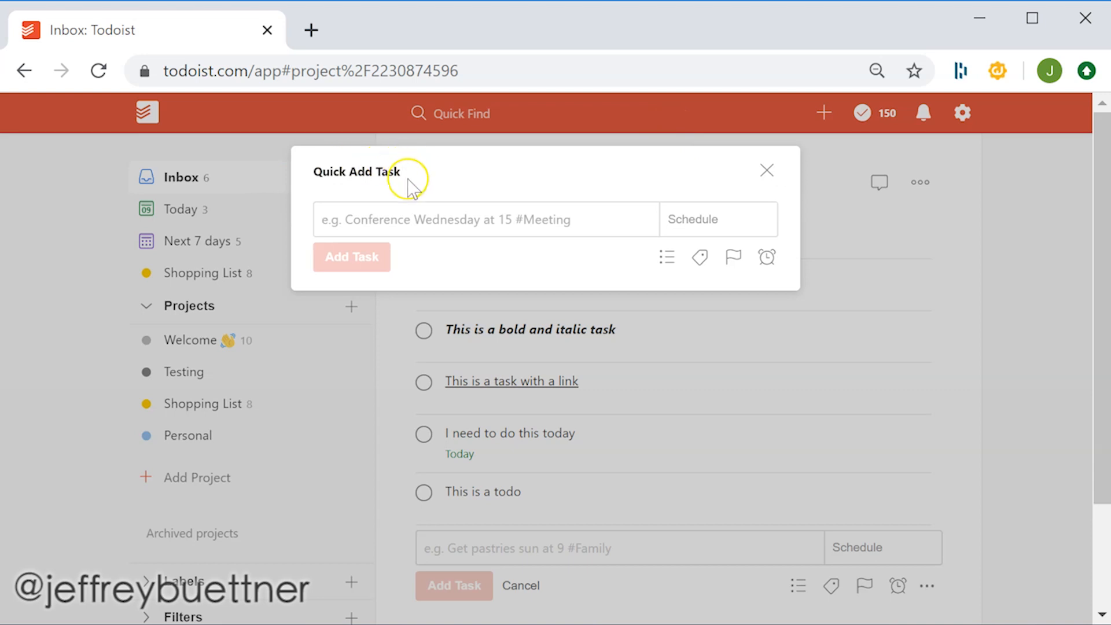
left_click(394, 165)
type("Task ")
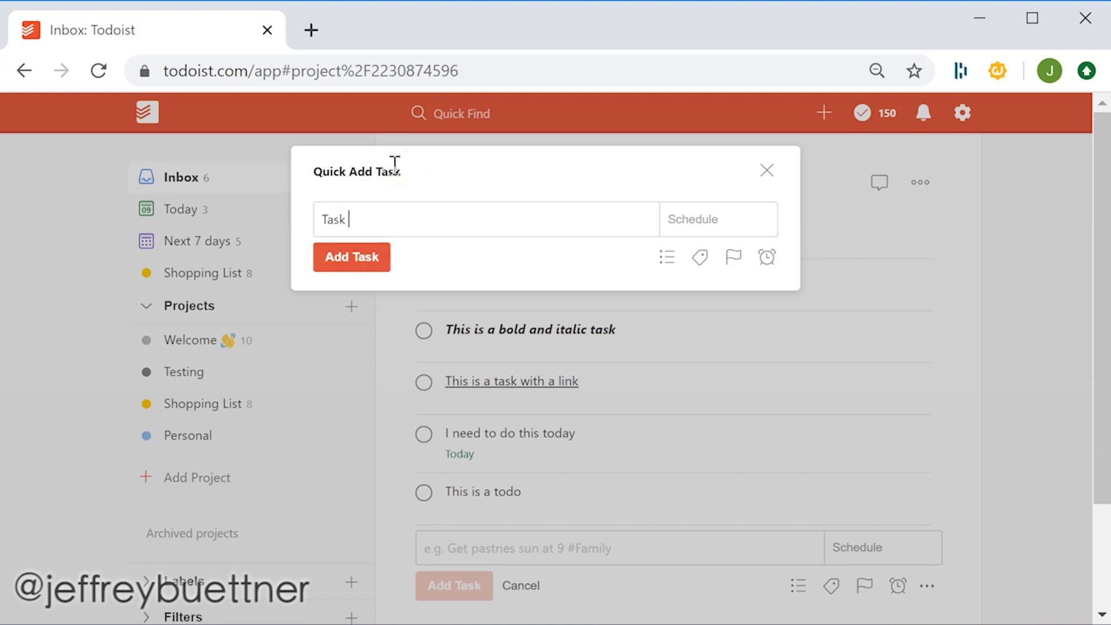
type("p1")
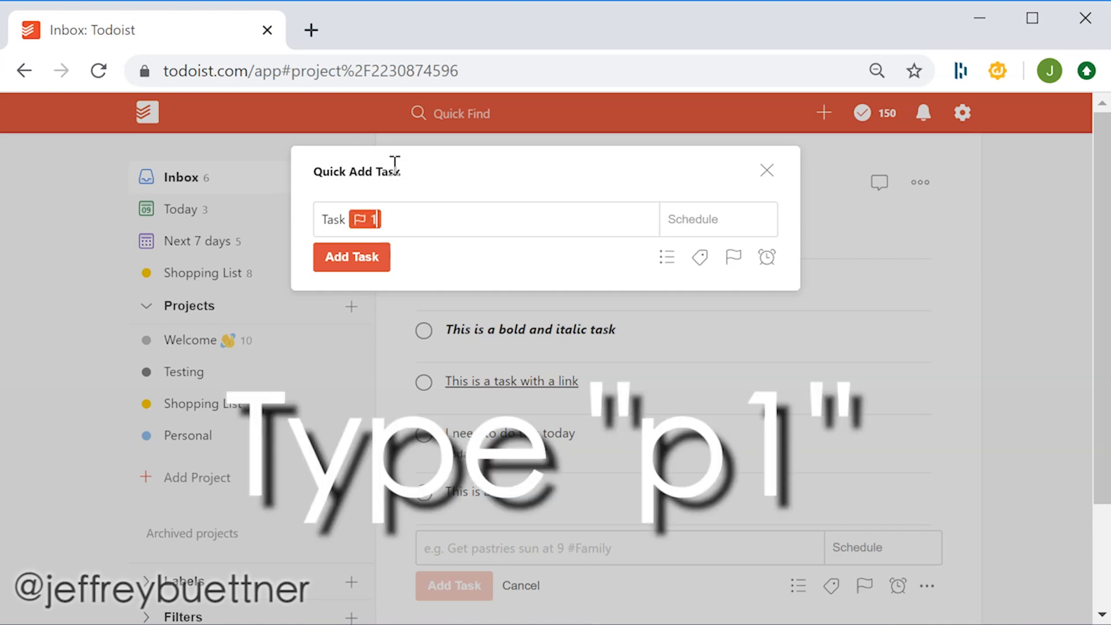
- Give the task priority p1 using inline priority codes and add it
key("BackSpace")
type("p2")
key("BackSpace")
key("BackSpace")
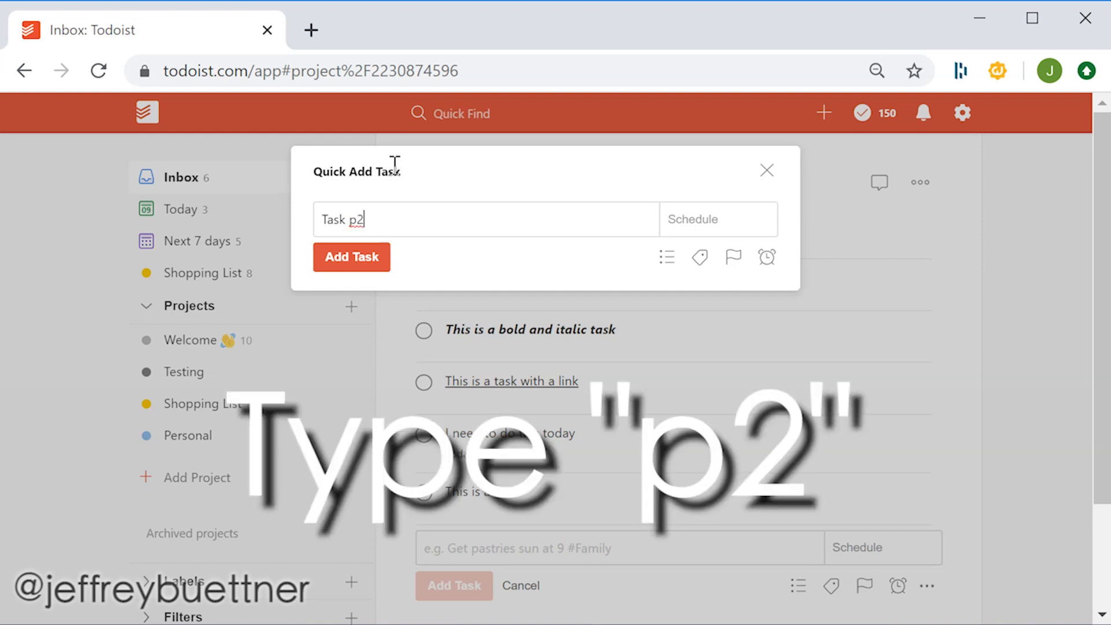
type("3")
key("BackSpace")
key("BackSpace")
type("4")
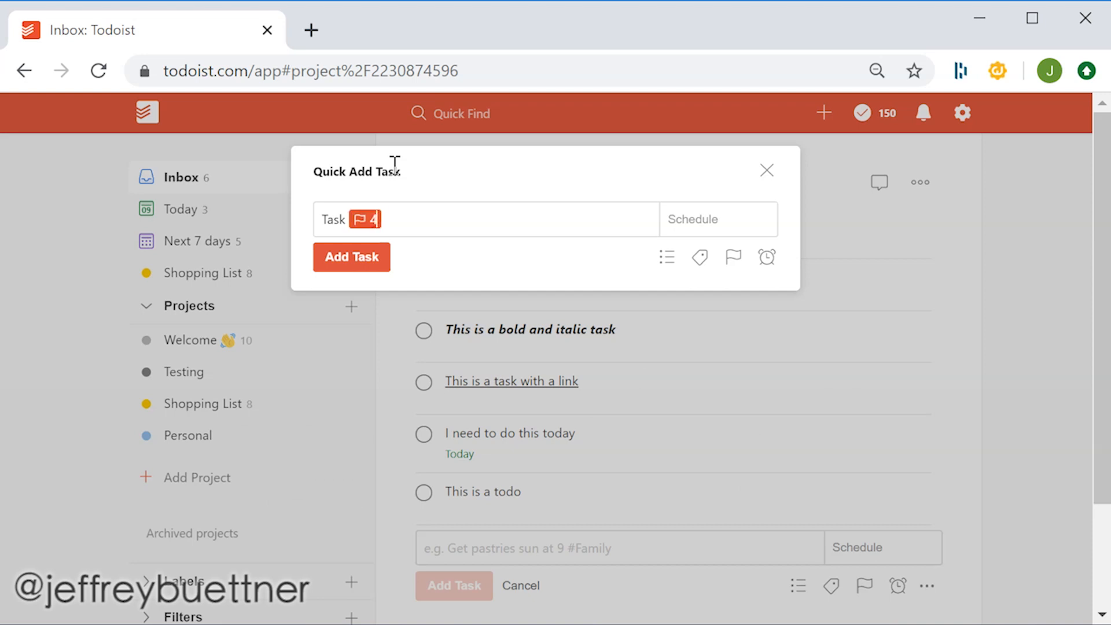
key("BackSpace")
key("BackSpace")
type("1")
left_click(364, 255)
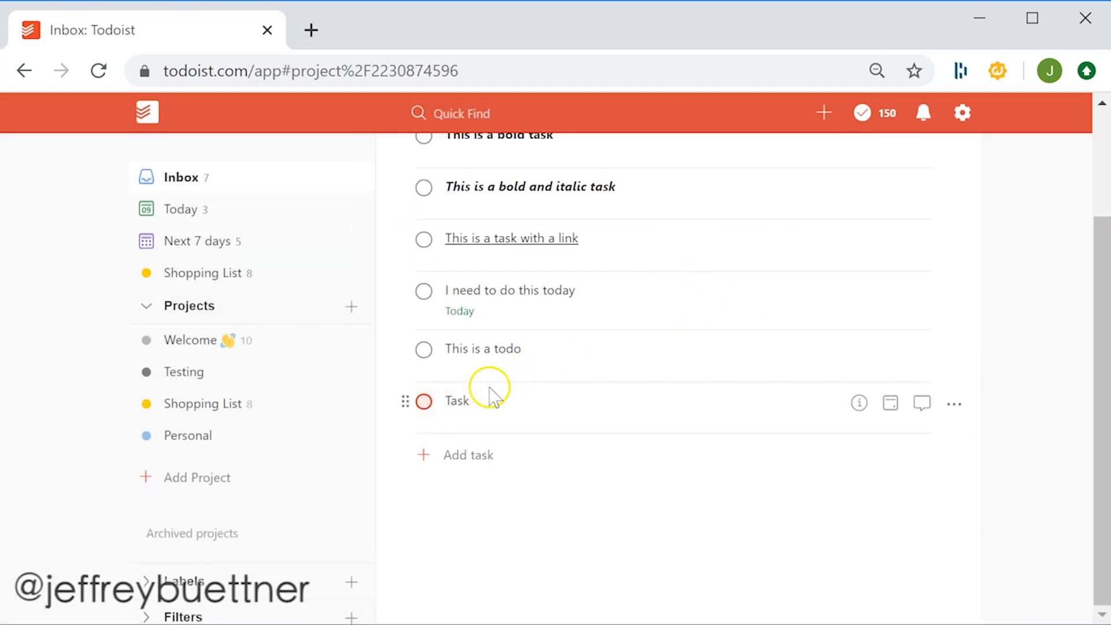
- Open the Task for editing and save it
left_click(512, 409)
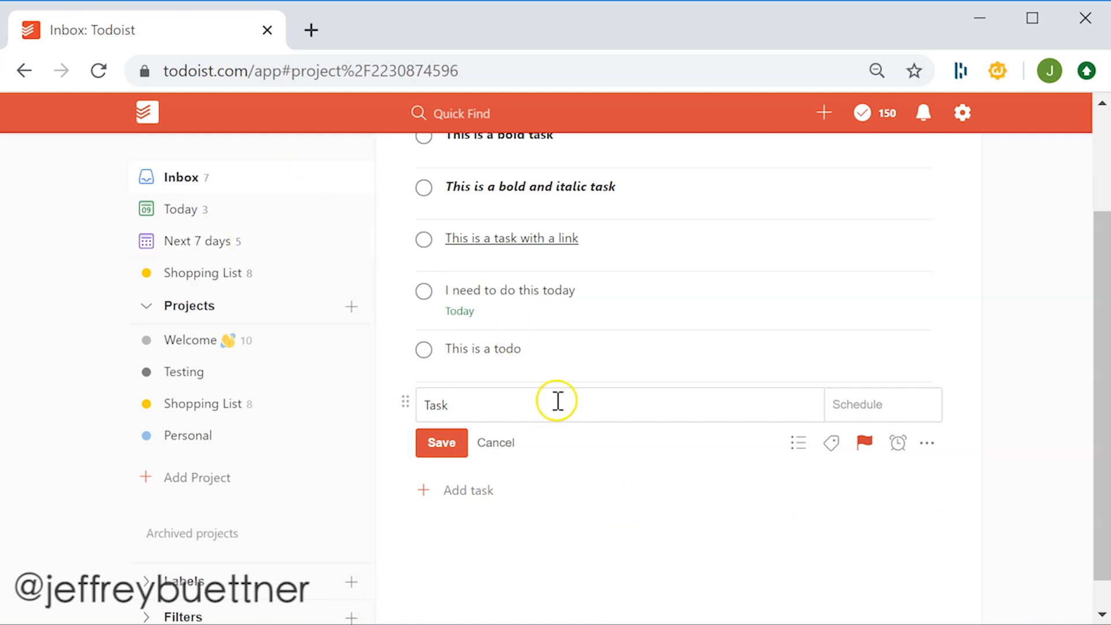
left_click(441, 444)
- Sort the Inbox by priority
scroll(723, 352, "up", 3)
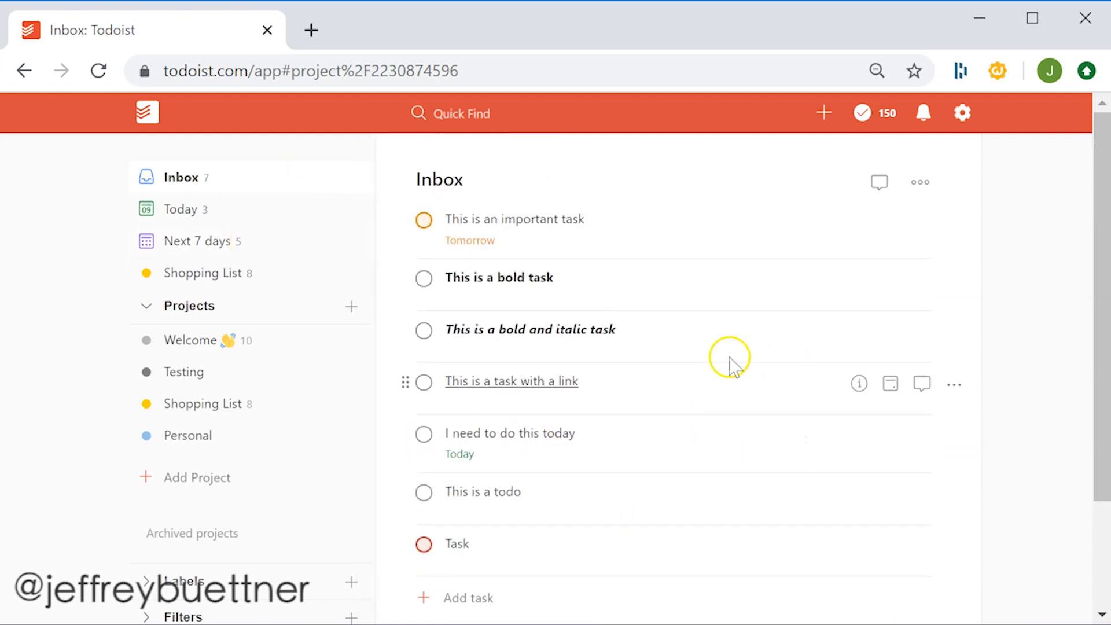
left_click(921, 184)
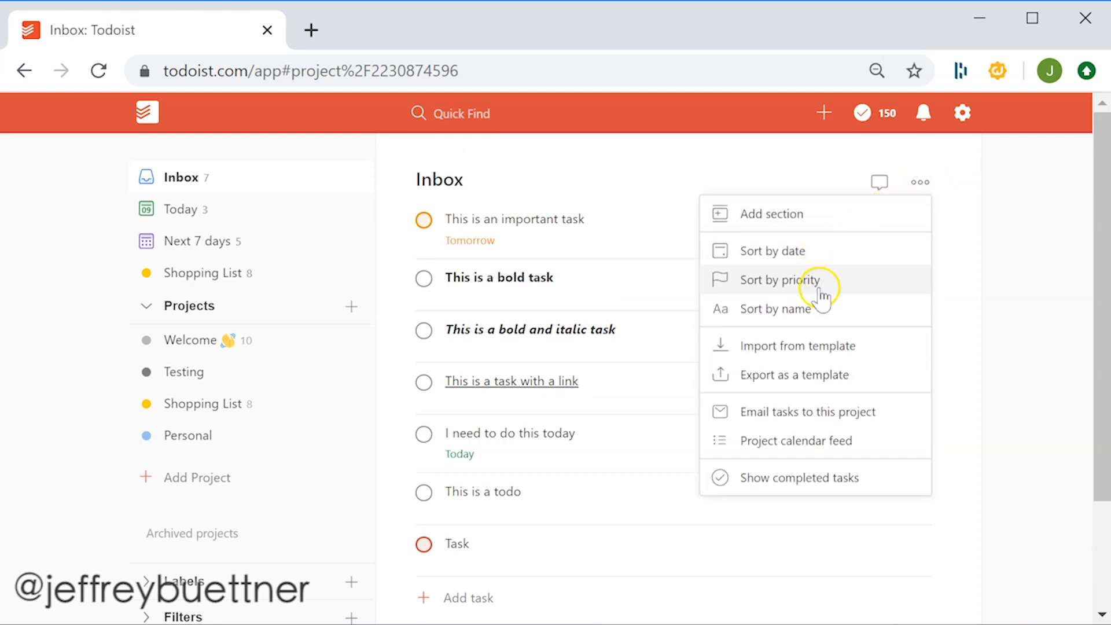
left_click(821, 295)
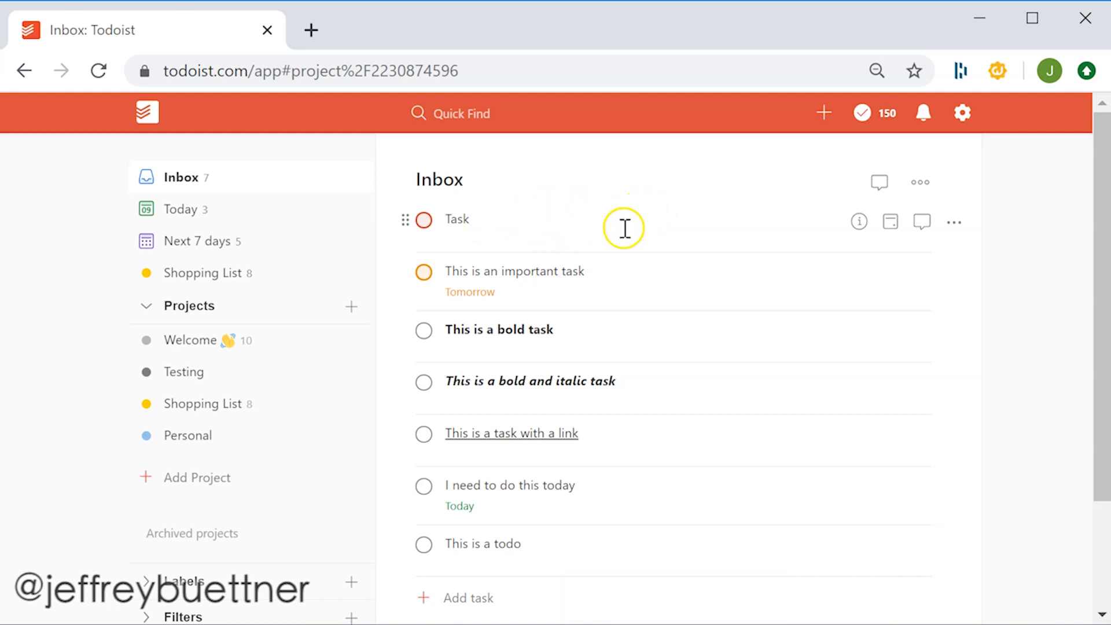
- Start a new task named Task 2 with the due date tomorrow typed inline
scroll(584, 414, "down", 2)
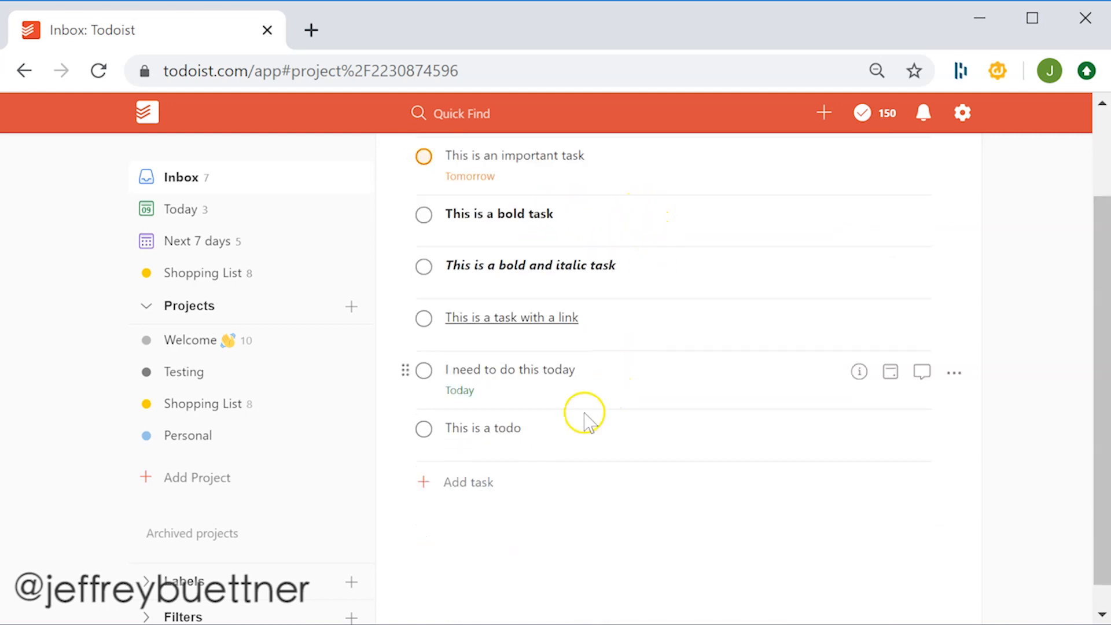
left_click(497, 484)
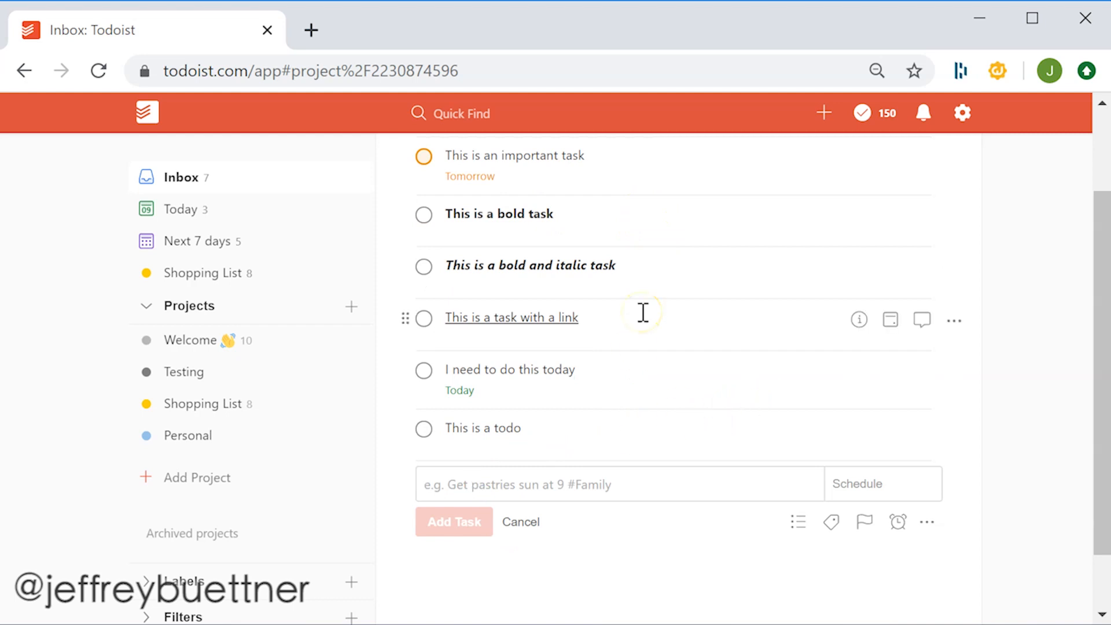
type("Task 2")
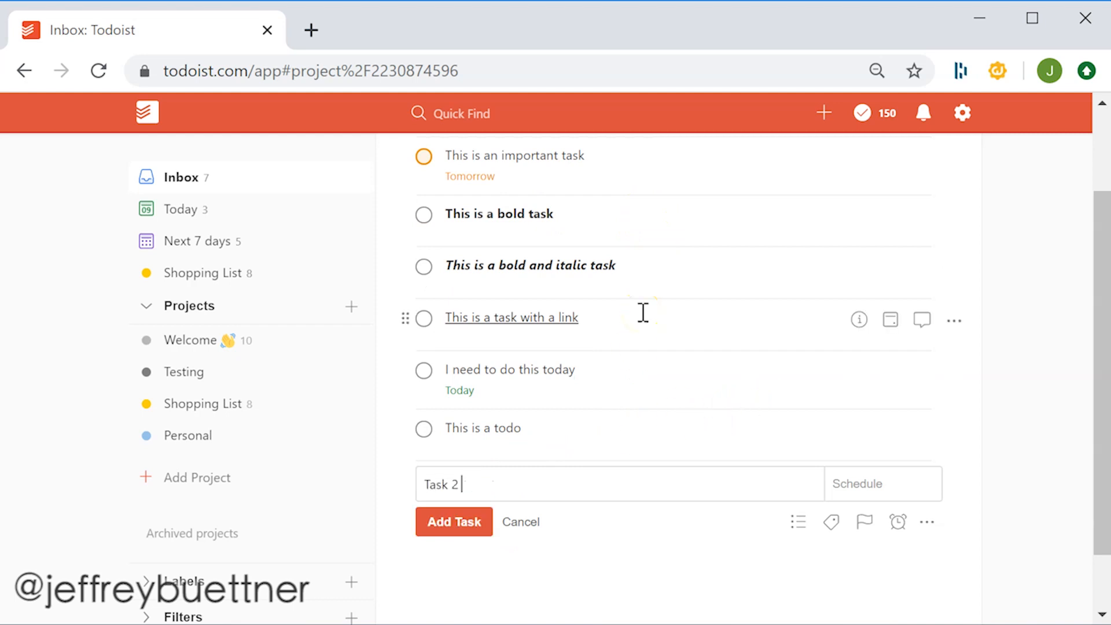
type(" today")
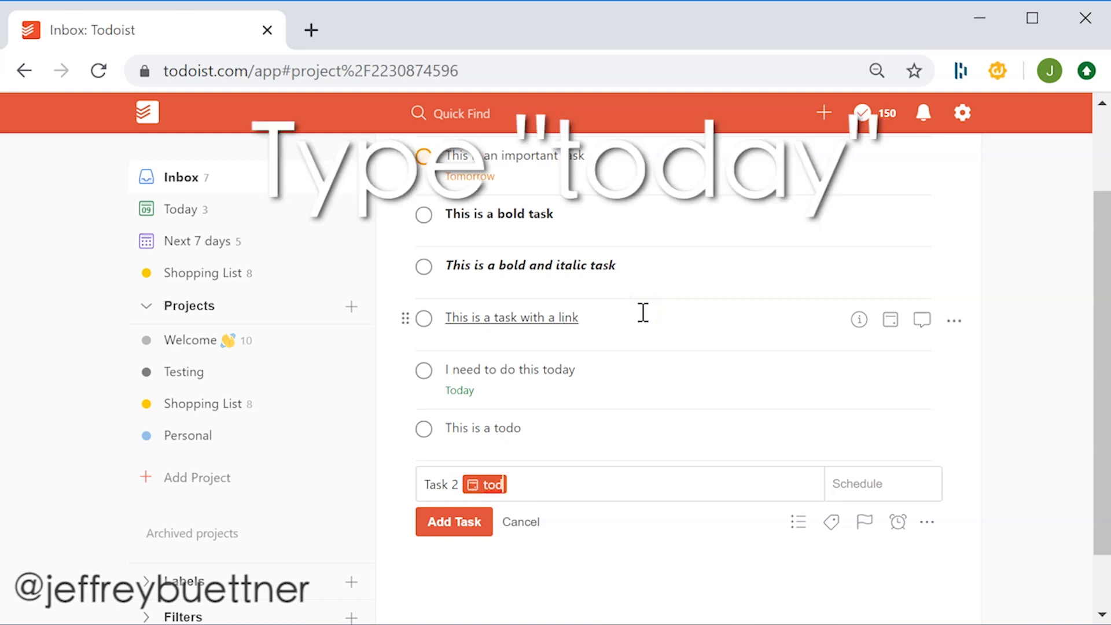
type("ay")
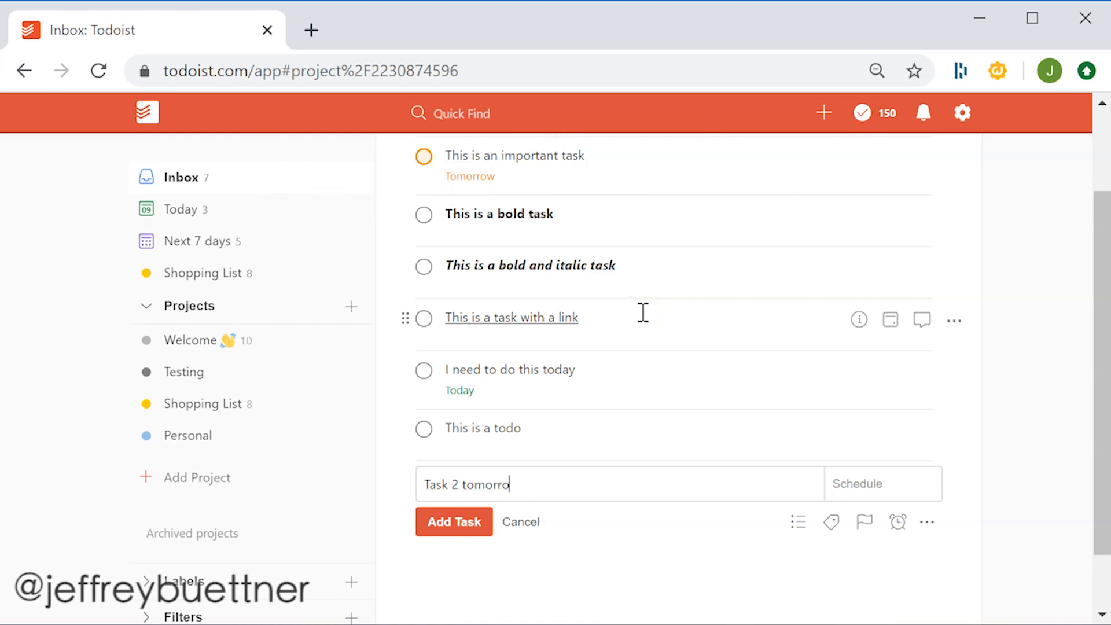
type("w")
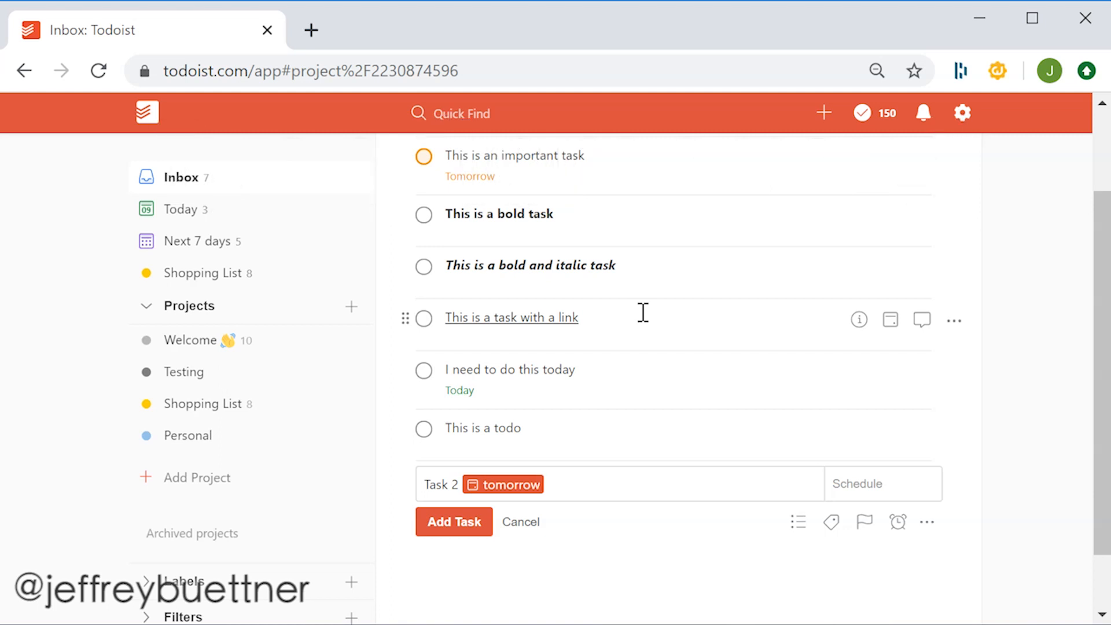
- Try inline due dates 23rd and next week on Task 2, then remove the date
key("BackSpace")
key("BackSpace")
key("BackSpace")
key("BackSpace")
key("BackSpace")
key("BackSpace")
key("BackSpace")
key("BackSpace")
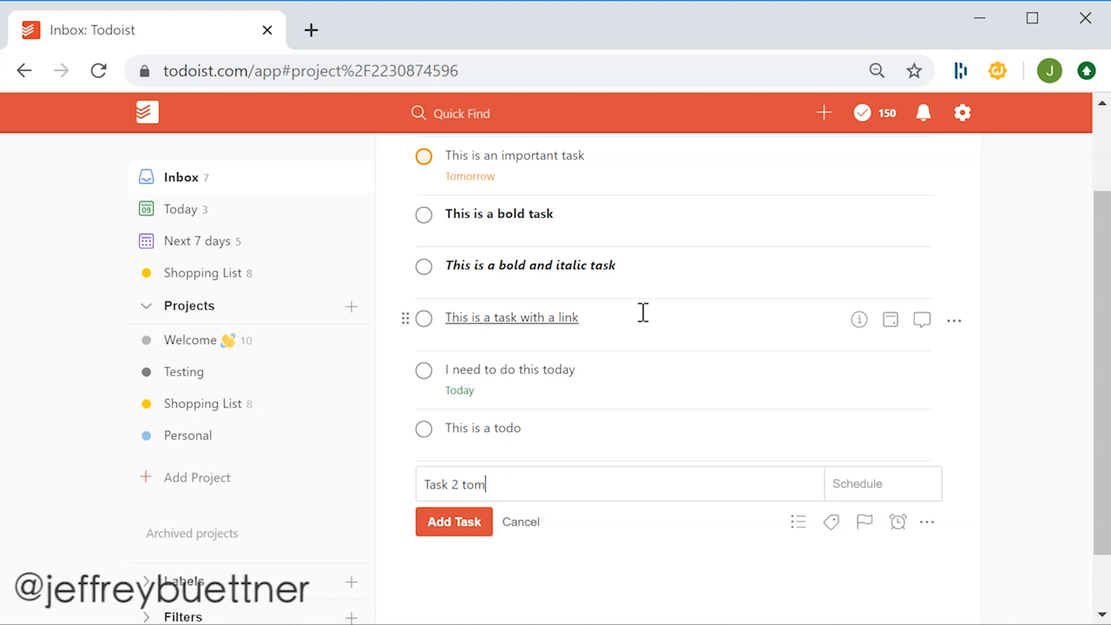
type("23rd")
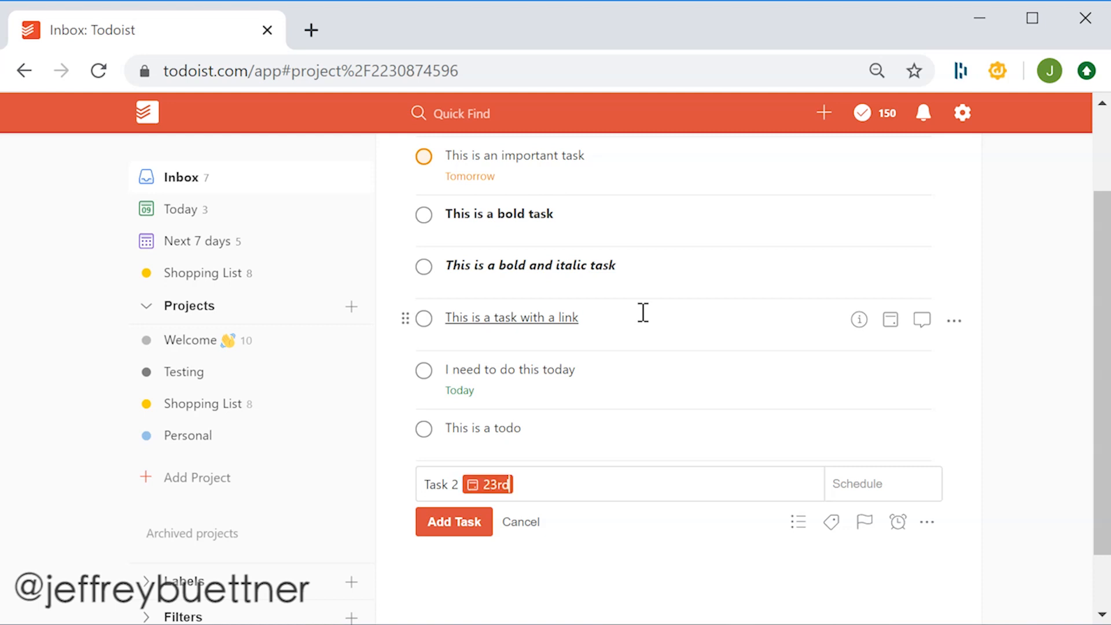
key("BackSpace")
key("BackSpace")
key("BackSpace")
key("BackSpace")
type("nex")
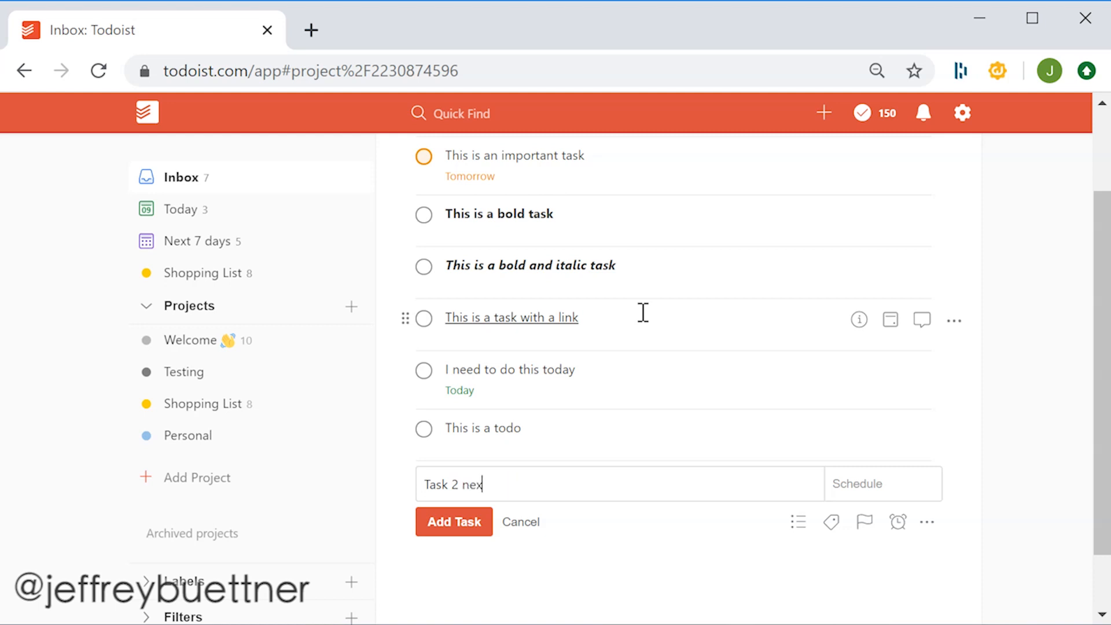
type("t week")
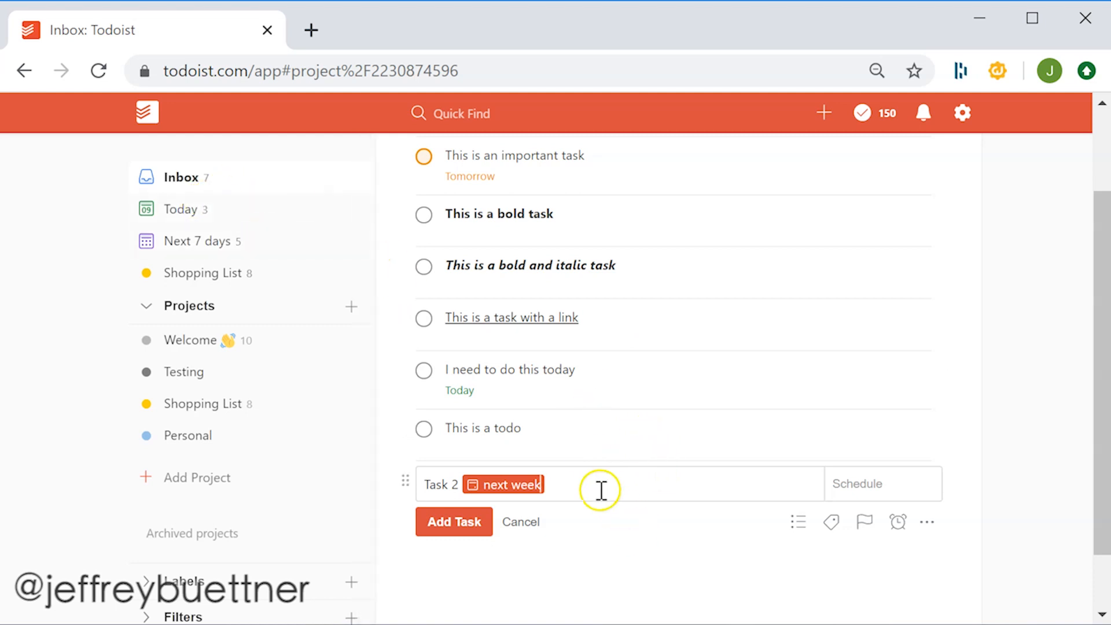
left_click_drag(600, 490, 493, 490)
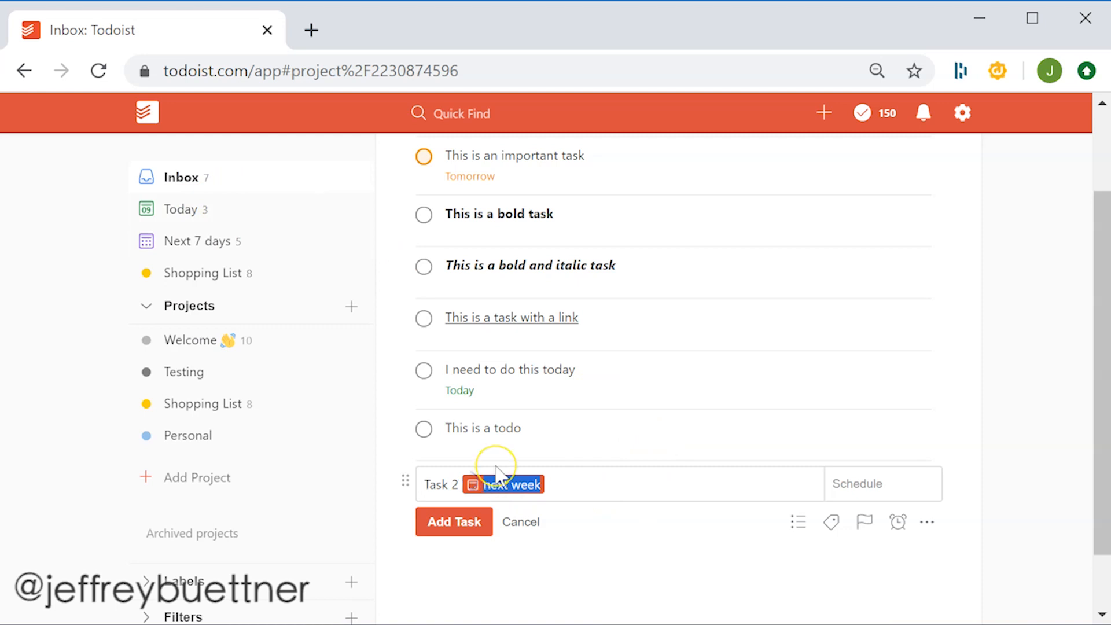
key("BackSpace")
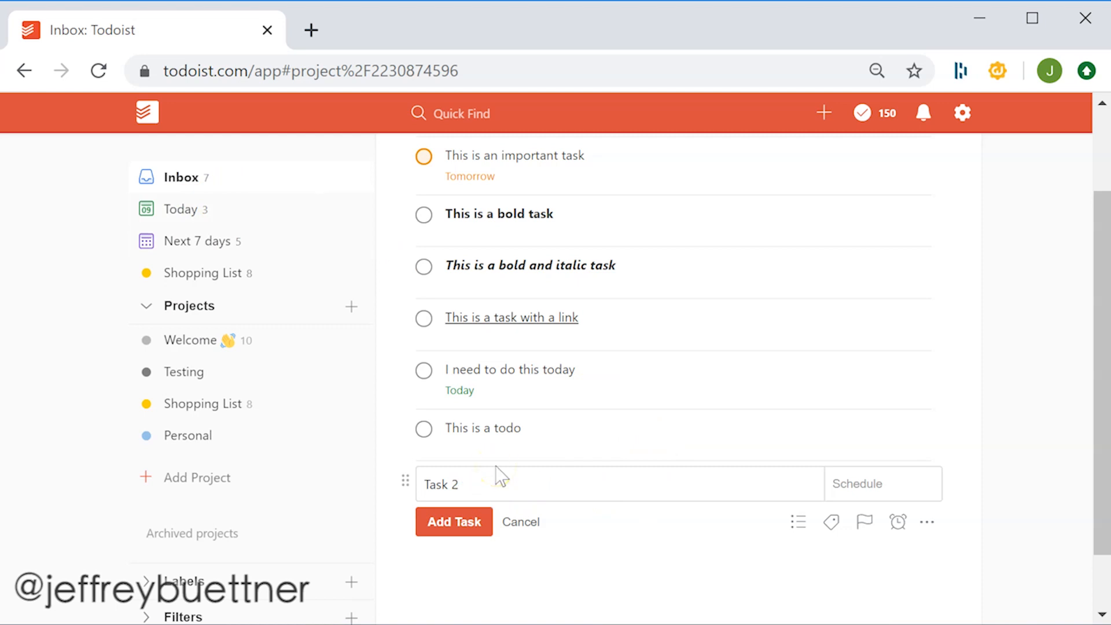
- Make Task 2 recur every week using an inline recurring date
type("every monday")
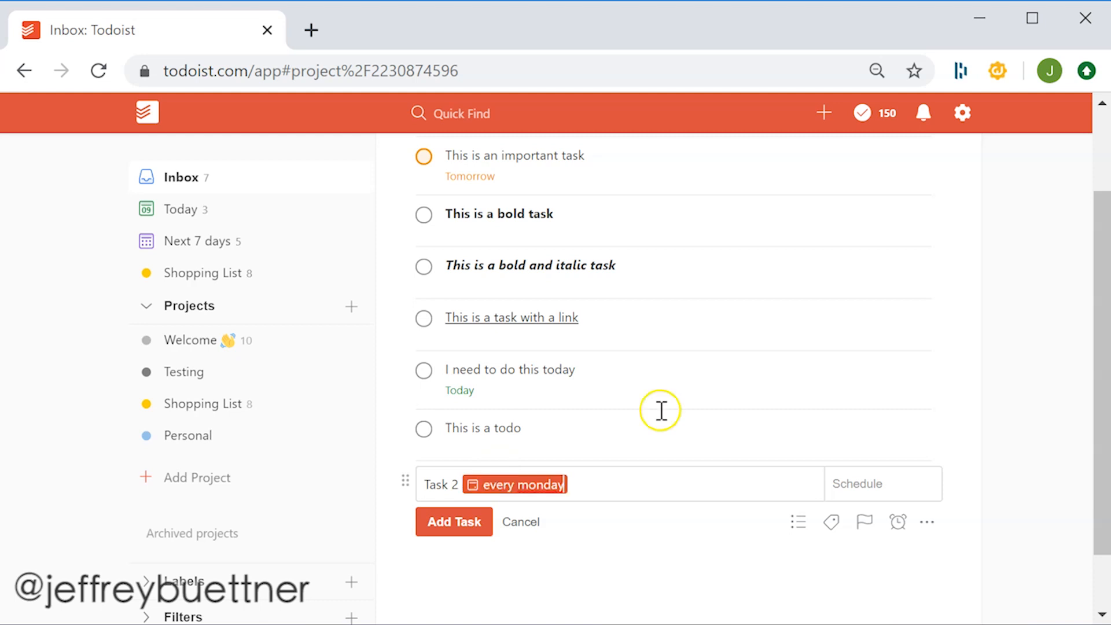
key("BackSpace")
key("BackSpace")
key("BackSpace")
key("BackSpace")
key("BackSpace")
key("BackSpace")
type("24th")
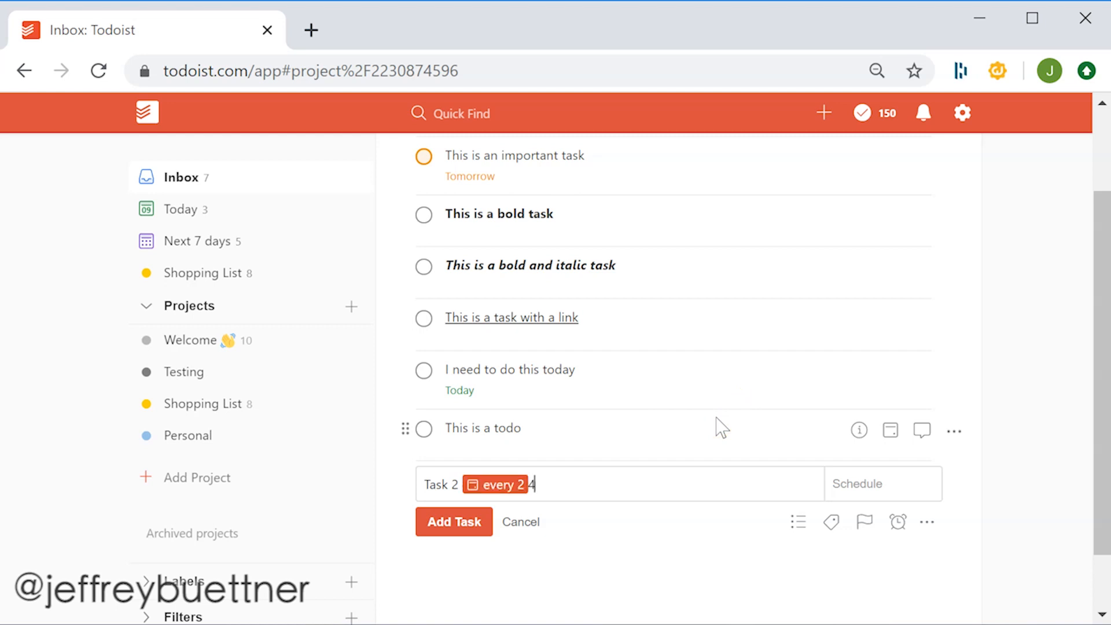
key("BackSpace")
key("BackSpace")
key("BackSpace")
key("BackSpace")
key("BackSpace")
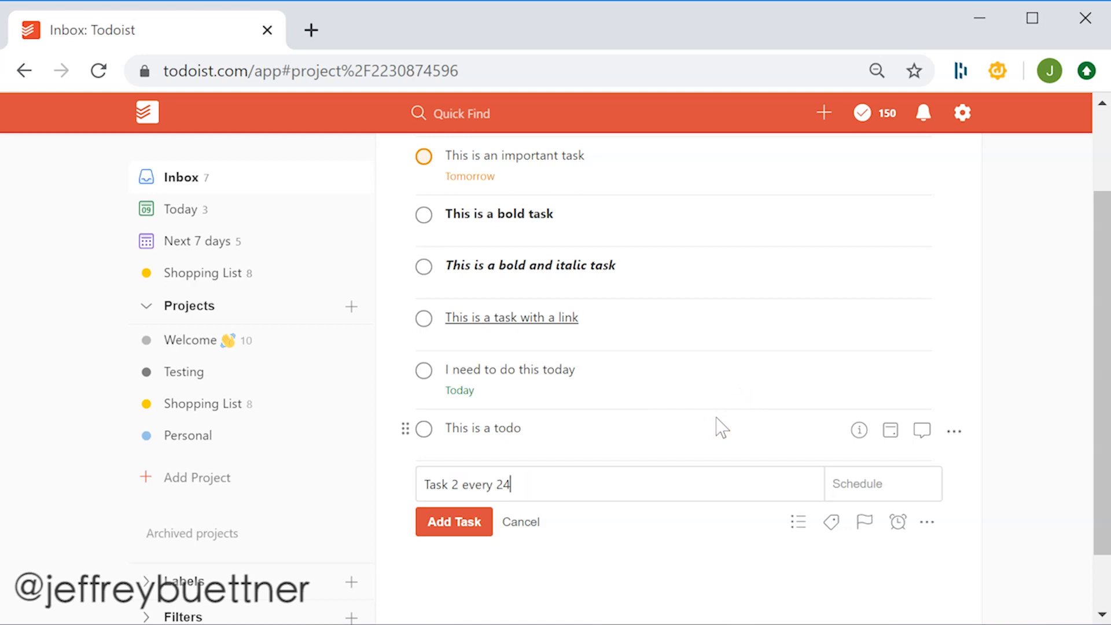
type("week")
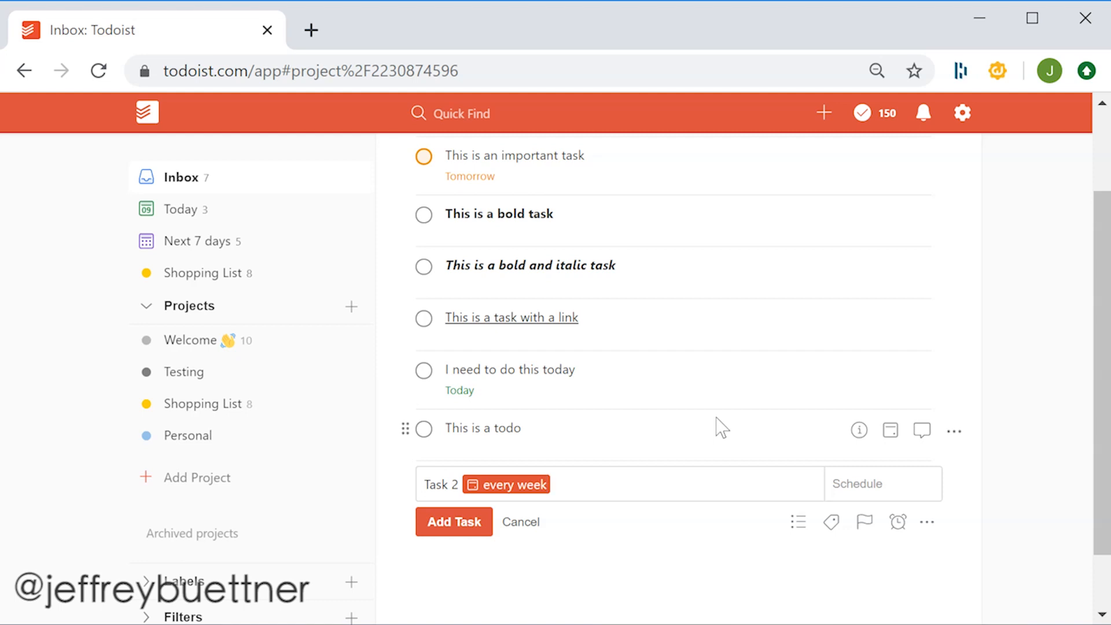
left_click(714, 419)
left_click(716, 416)
left_click(715, 424)
left_click(718, 420)
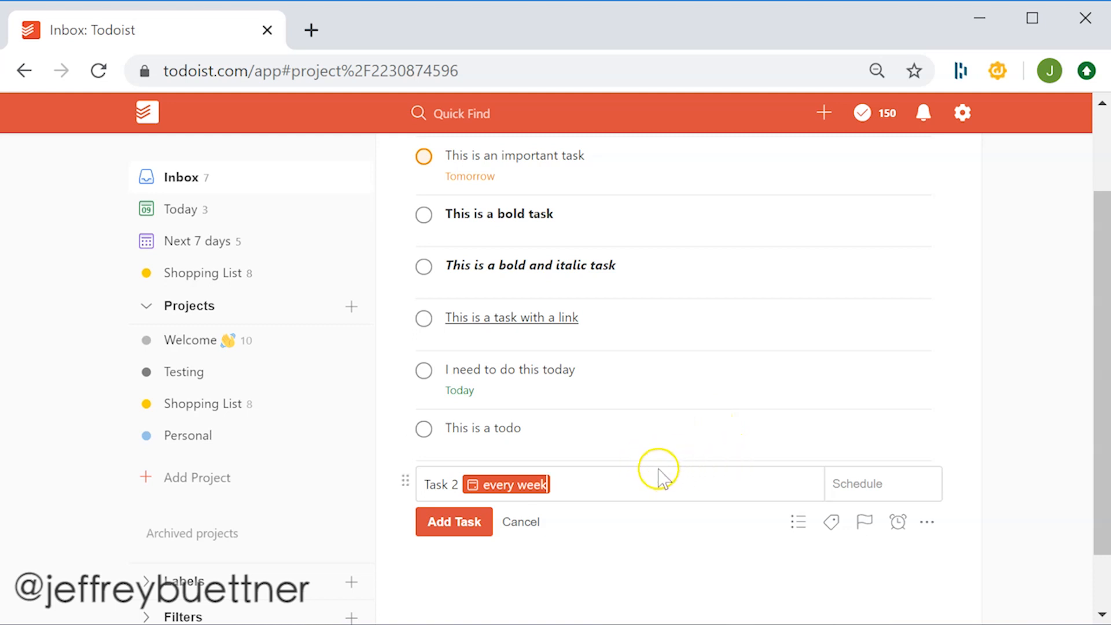
- Add Task 2 with 'every week' kept as plain text and a due date of Jul 1 picked from the calendar
left_click(518, 487)
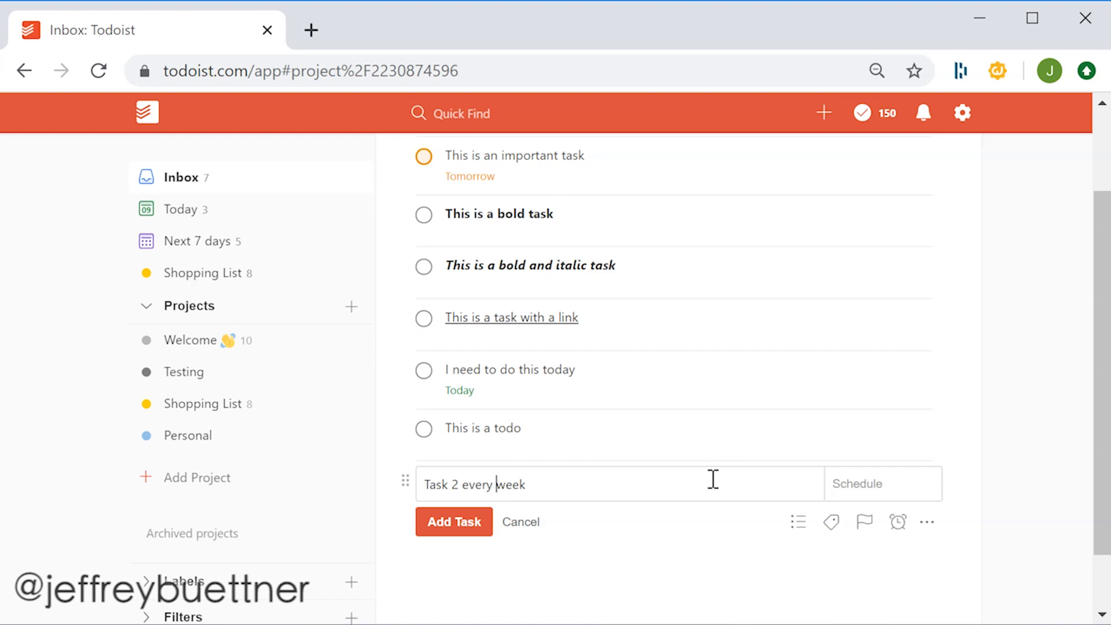
left_click(709, 480)
left_click(867, 485)
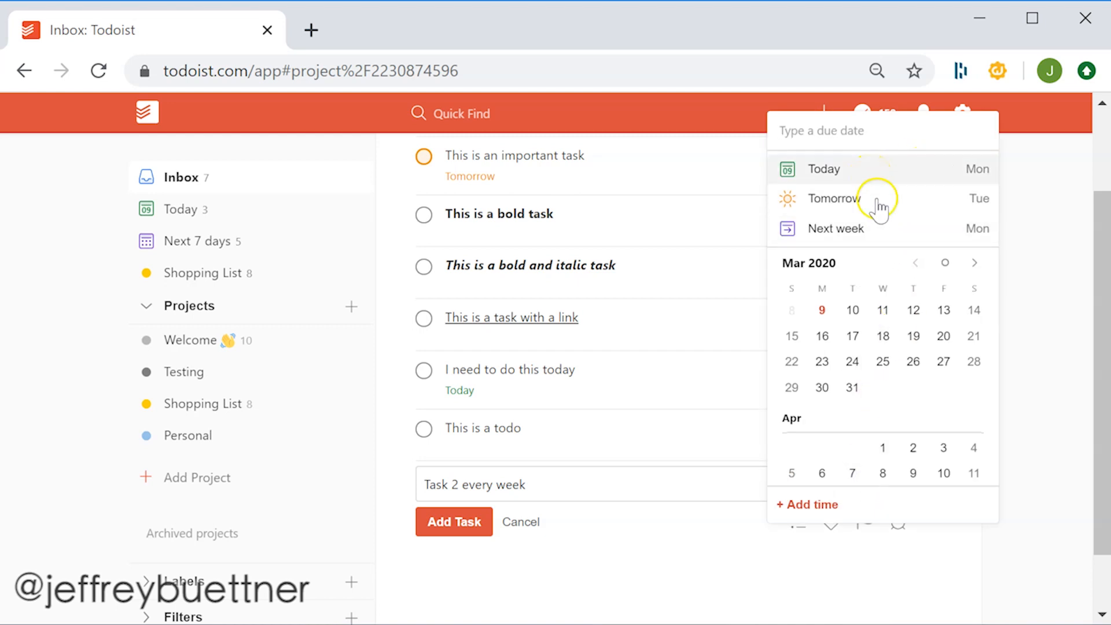
scroll(888, 399, "down", 10)
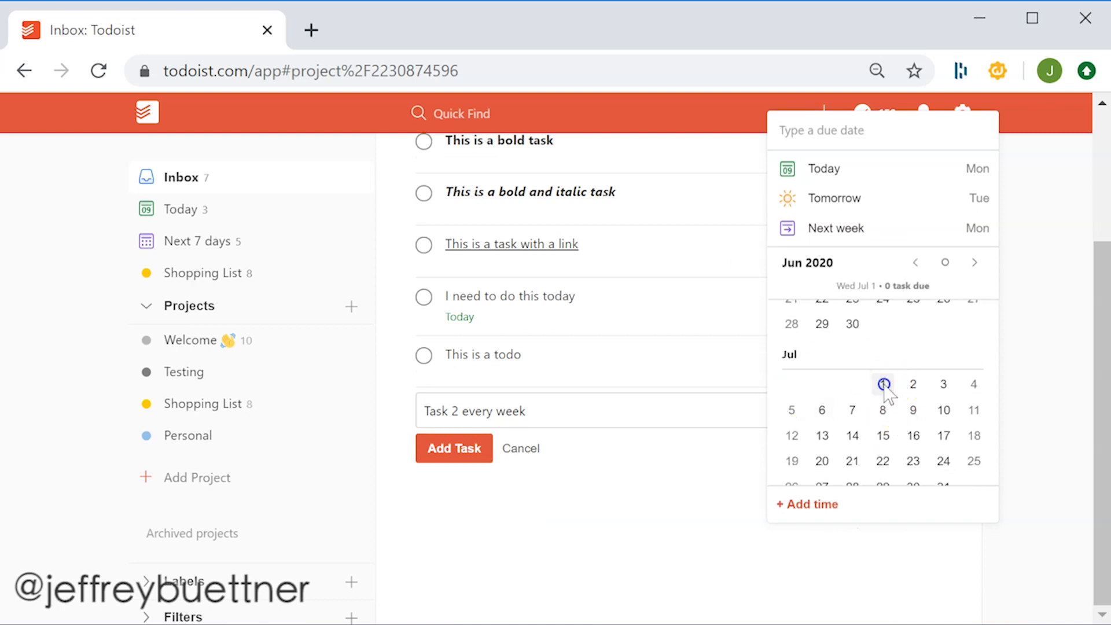
left_click(883, 384)
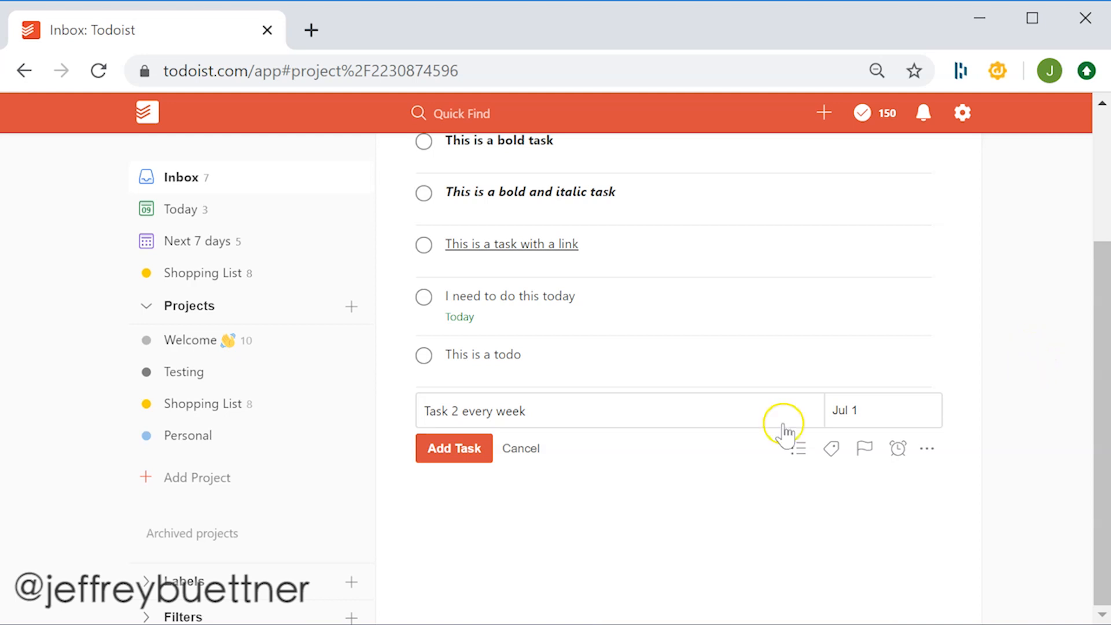
left_click(486, 455)
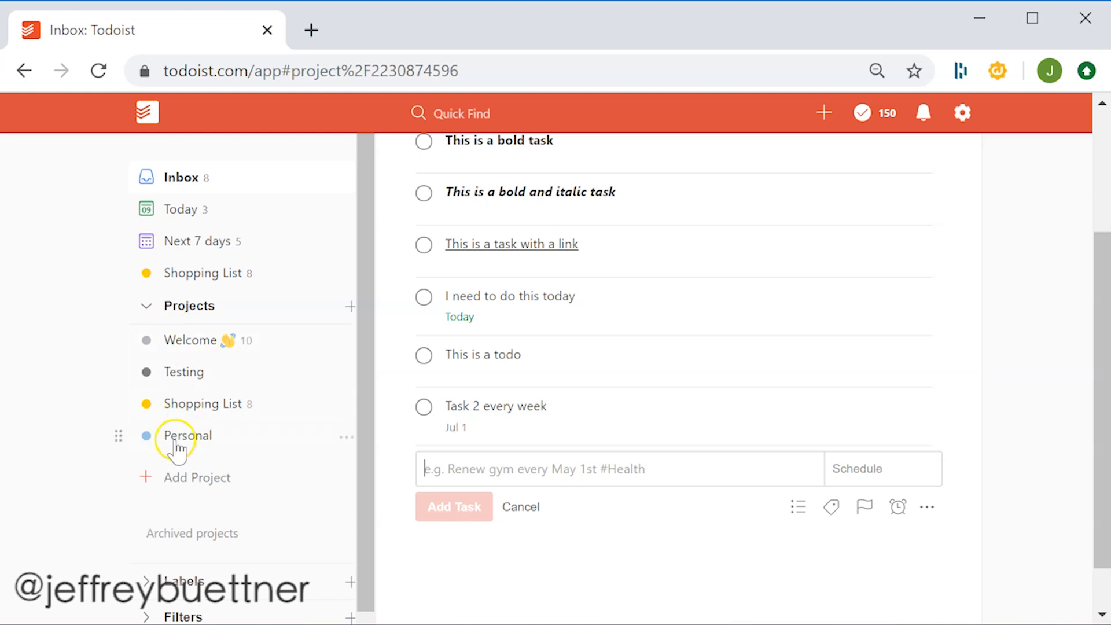
- Review the tasks in the Shopping List project
left_click(184, 403)
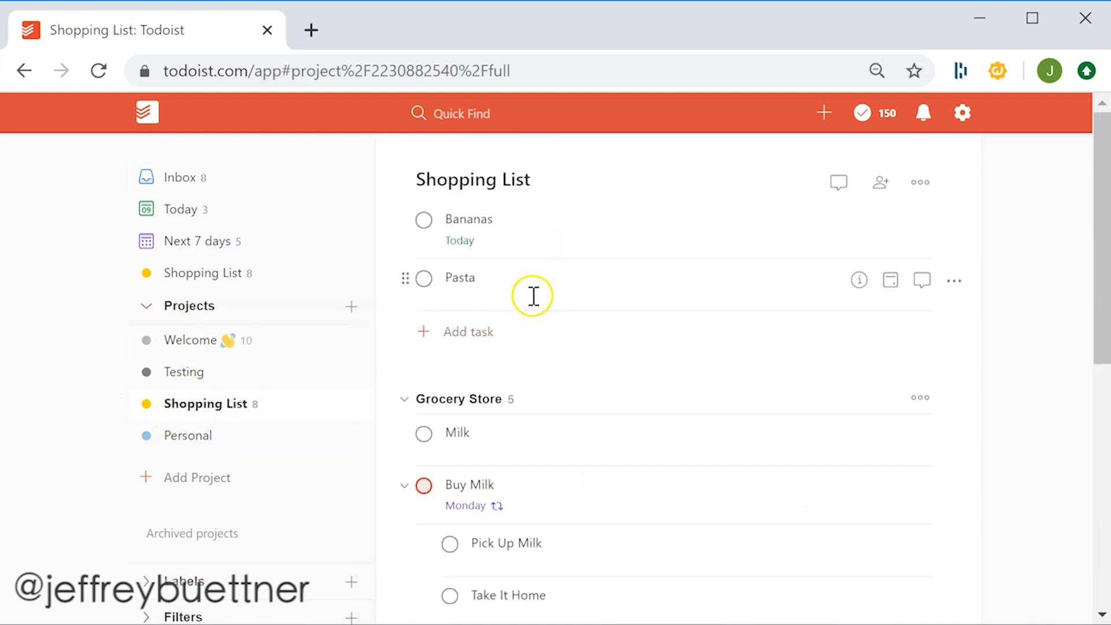
scroll(636, 298, "down", 2)
scroll(665, 300, "down", 4)
scroll(715, 306, "up", 4)
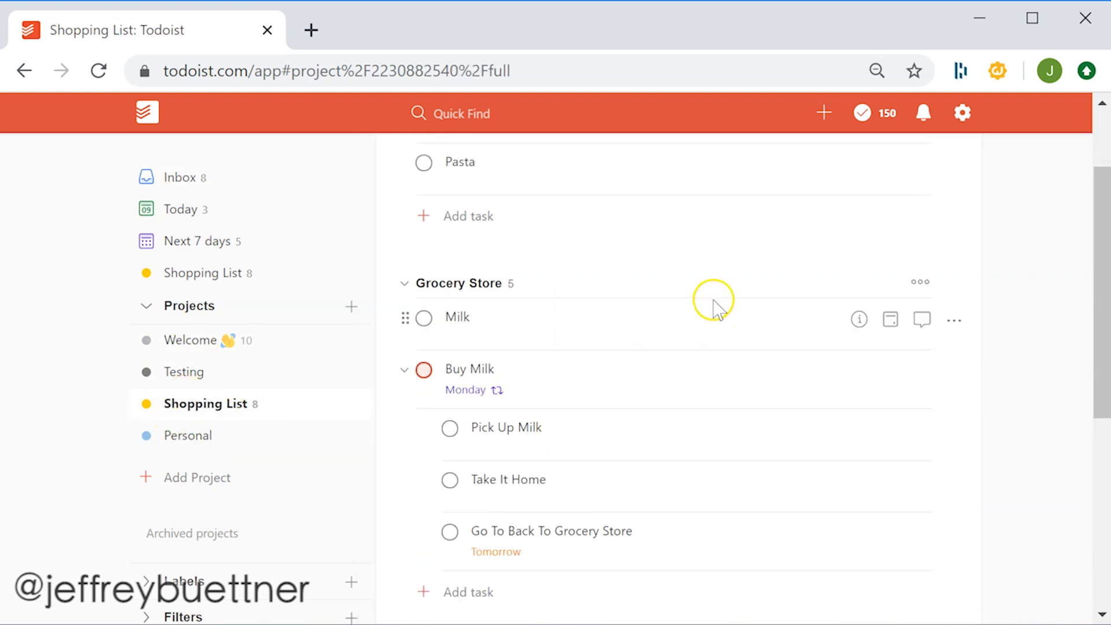
scroll(711, 305, "up", 2)
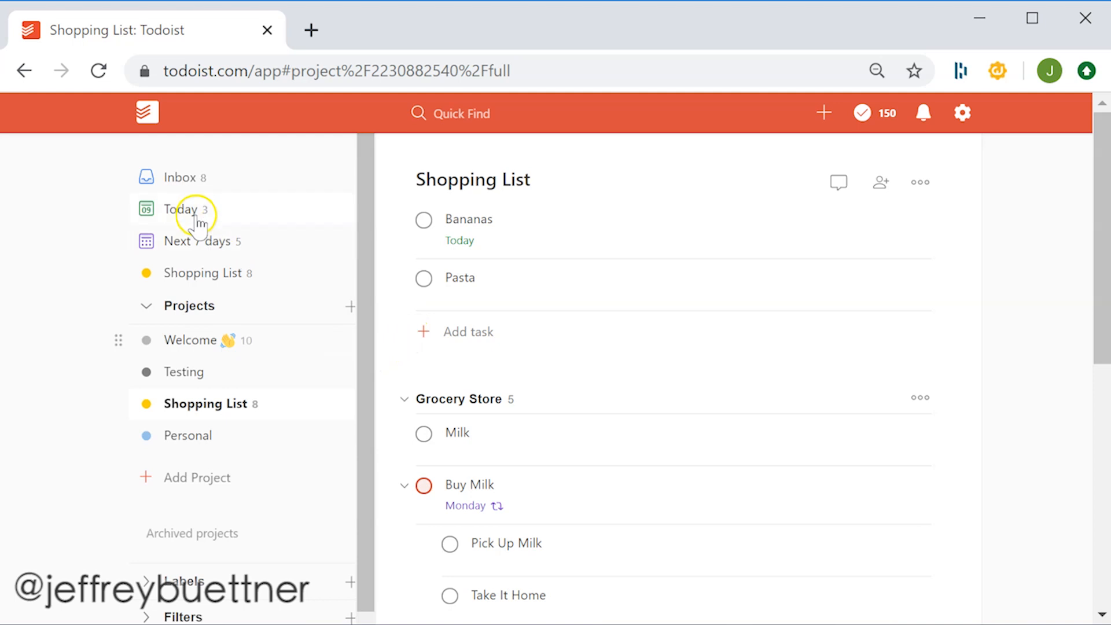
- Add a task Buy Milk from the Inbox, assigning it inline to the Shopping List project, due today
left_click(193, 184)
scroll(566, 228, "down", 4)
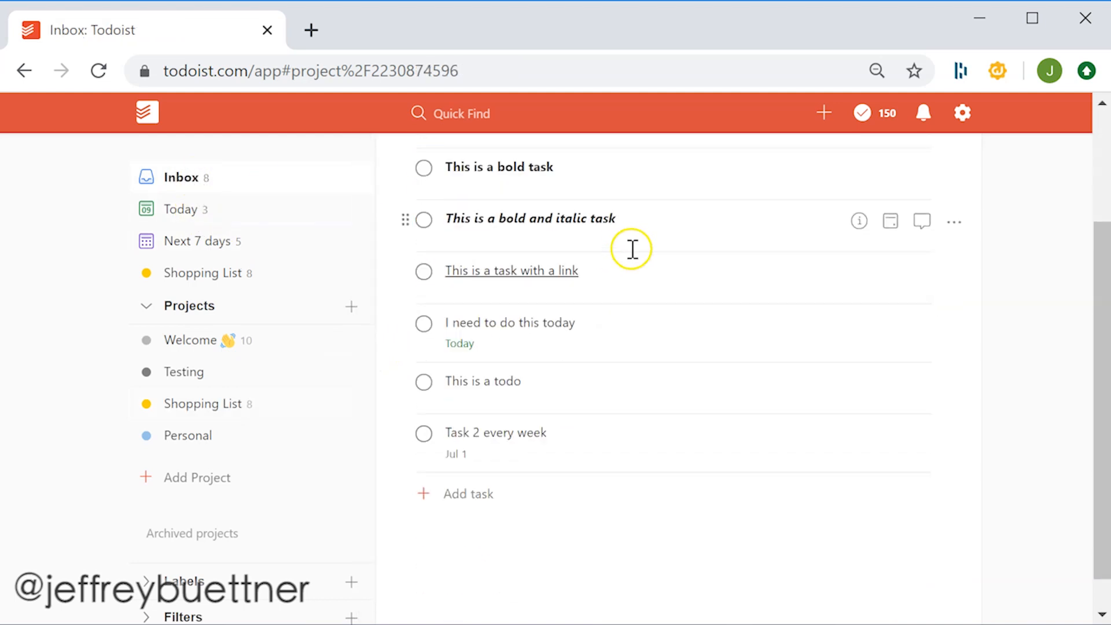
left_click(471, 450)
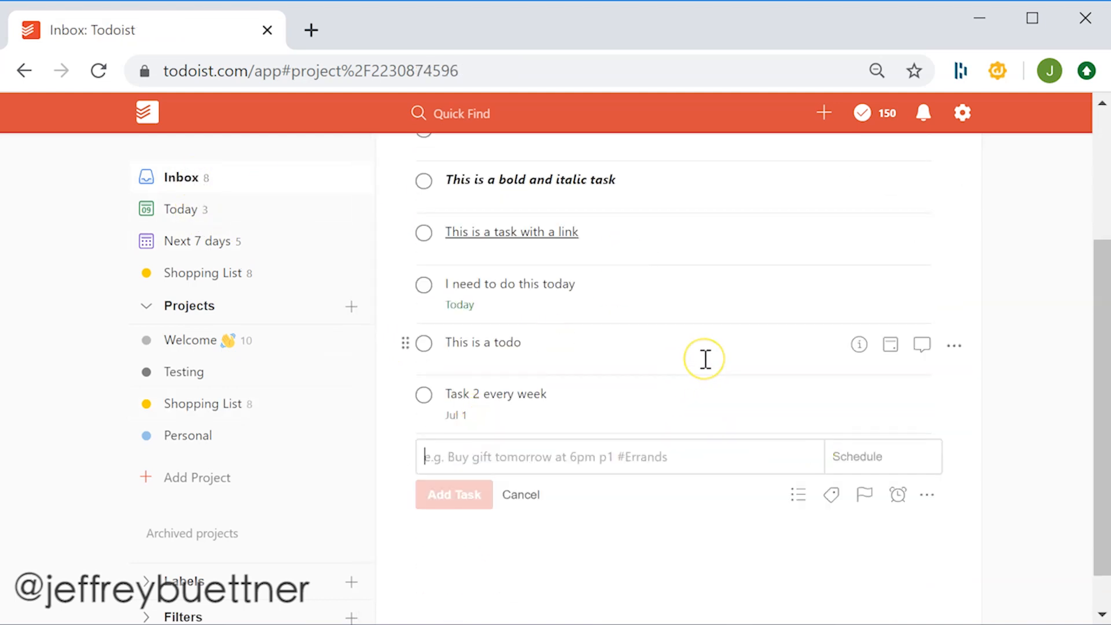
type("Buy M")
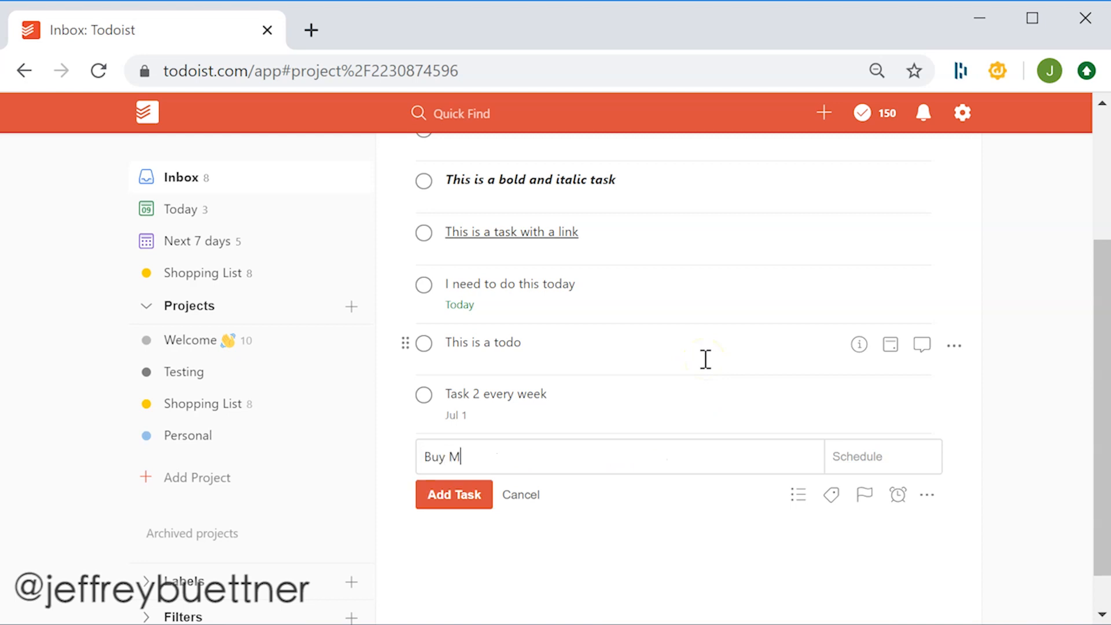
type("ilk #")
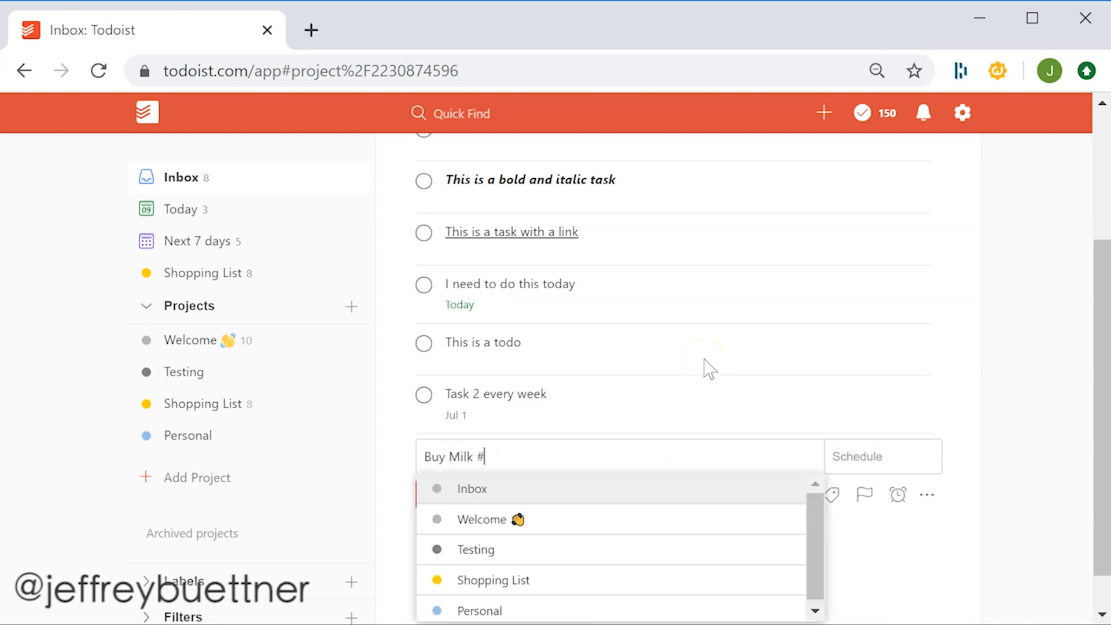
type("shopp")
left_click(556, 493)
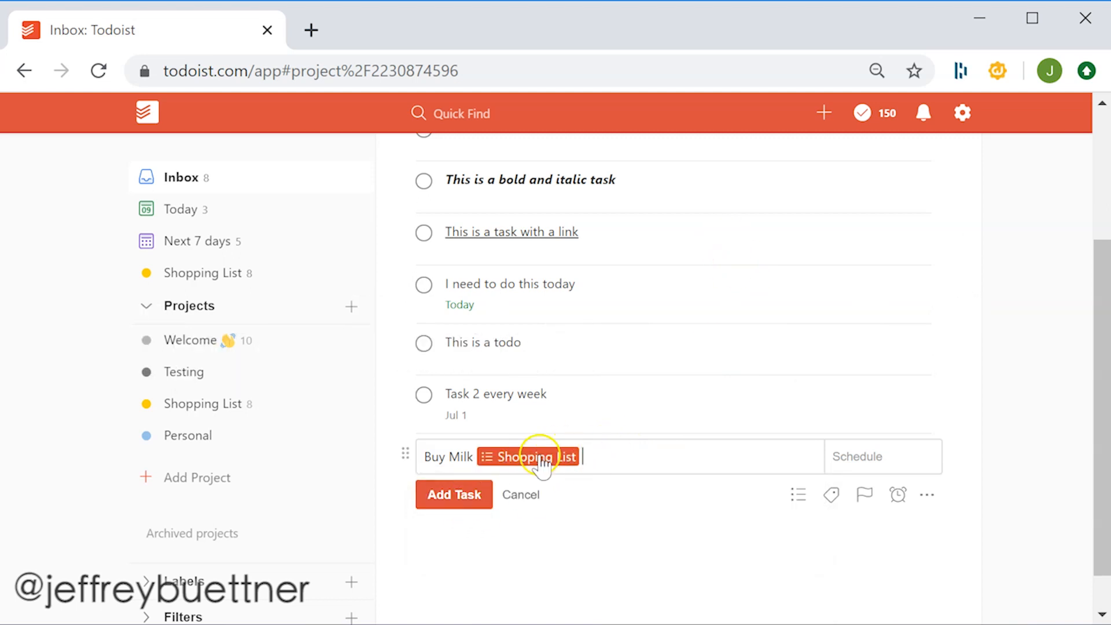
left_click(469, 457)
type("Now")
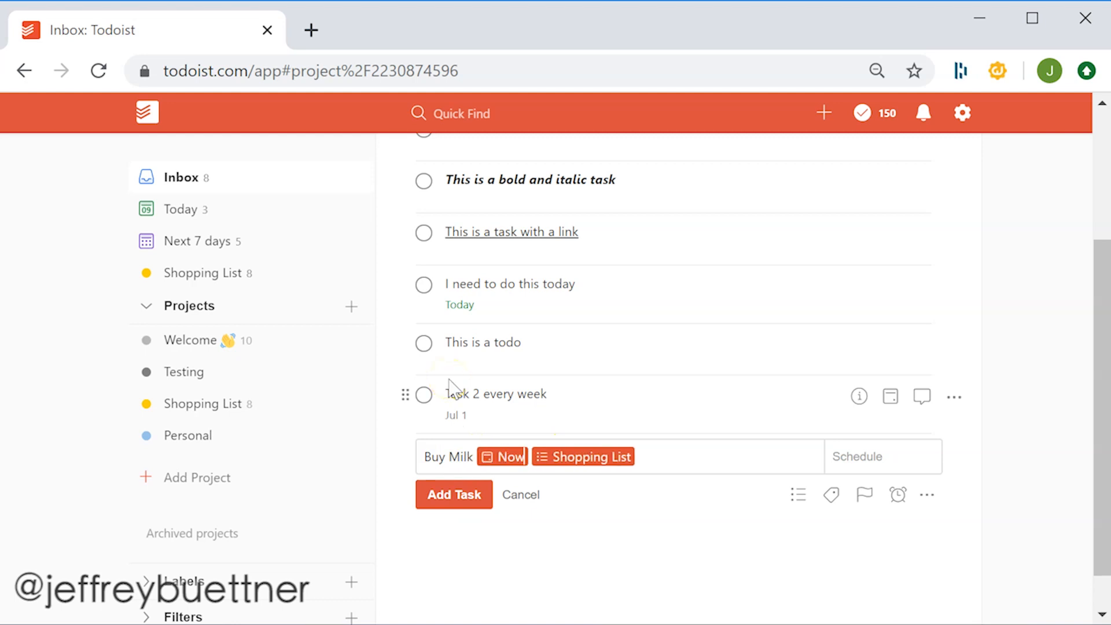
key("Return")
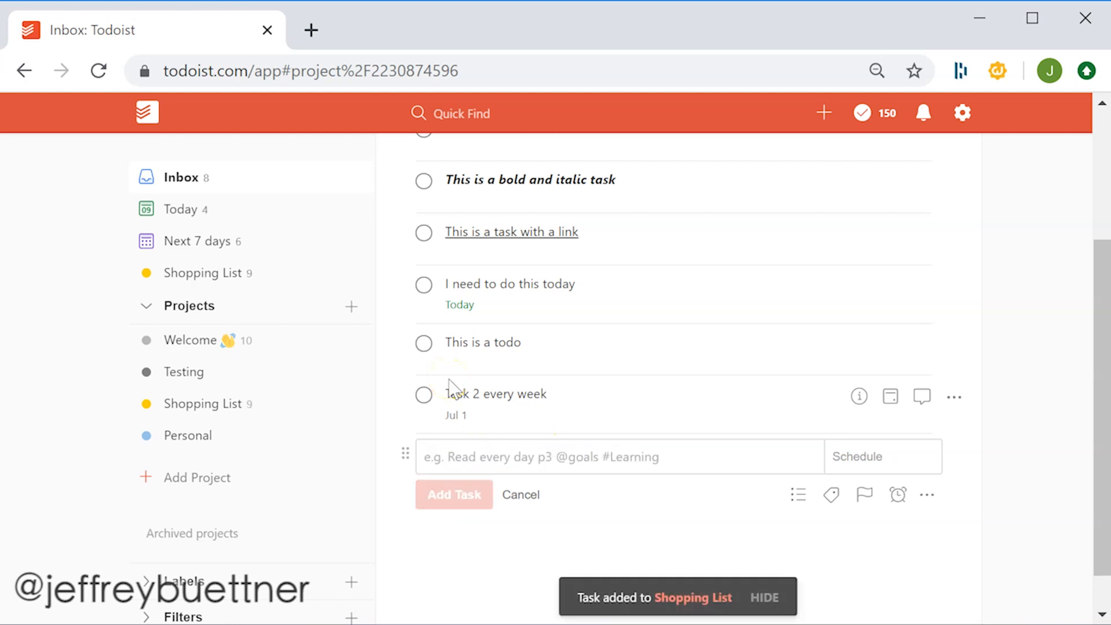
- Add a section named New Section at the end of the Shopping List project
left_click(203, 405)
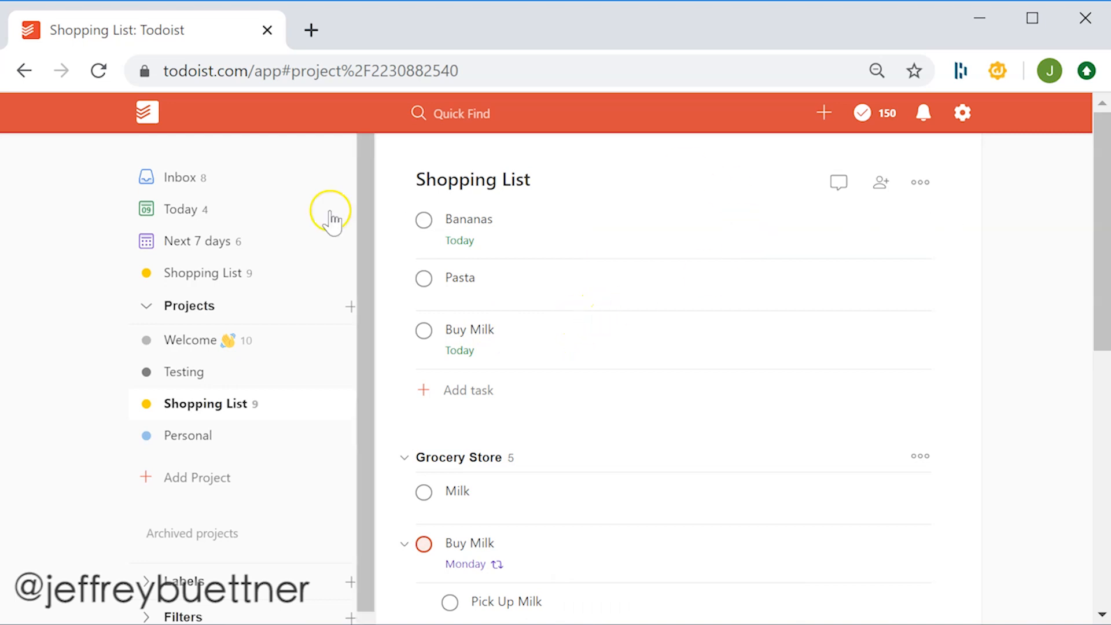
scroll(682, 355, "down", 10)
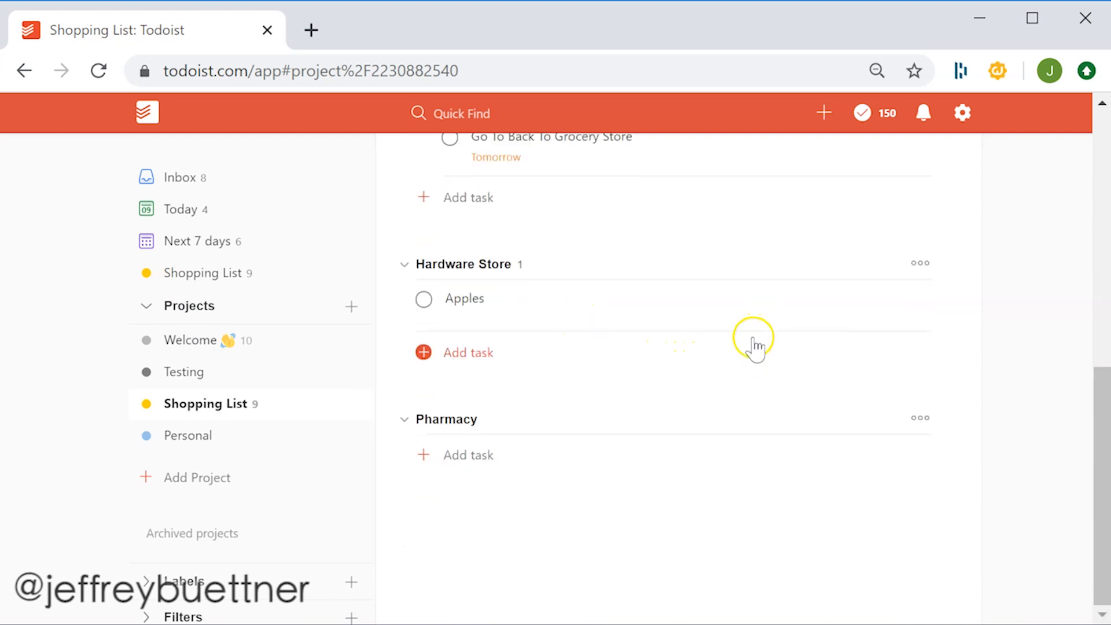
scroll(660, 388, "up", 10)
scroll(636, 336, "down", 2)
scroll(630, 364, "up", 2)
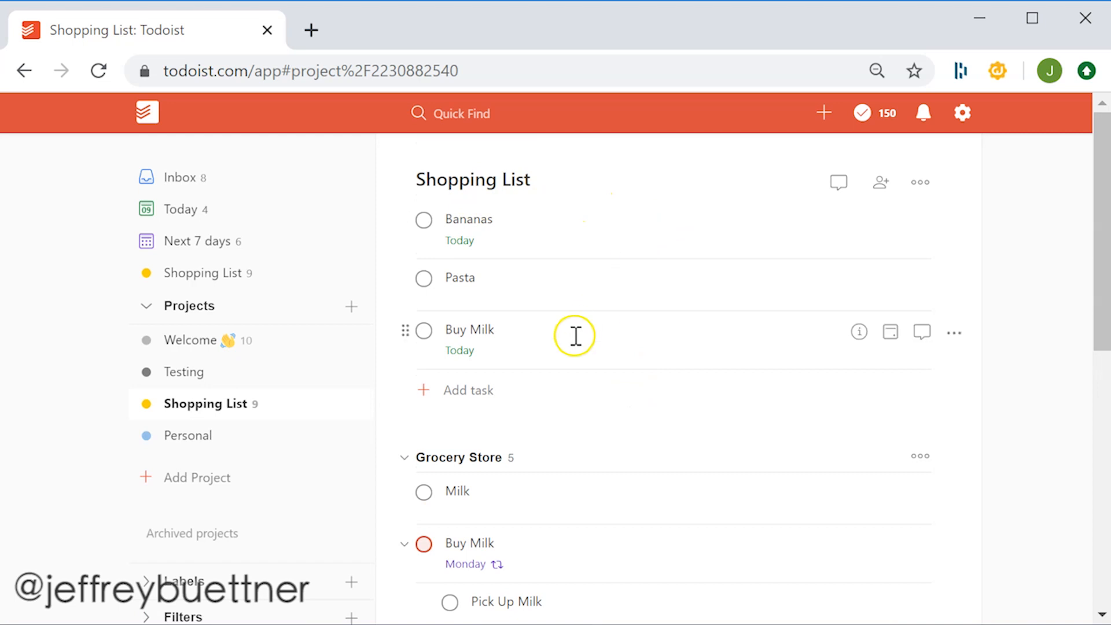
scroll(575, 334, "down", 10)
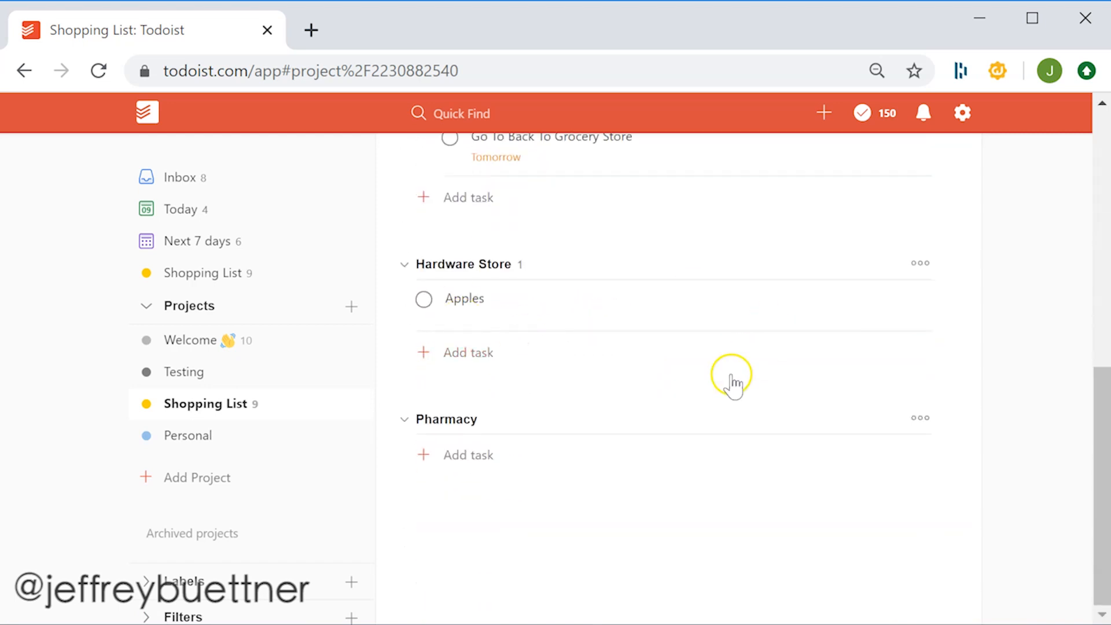
mouse_move(555, 496)
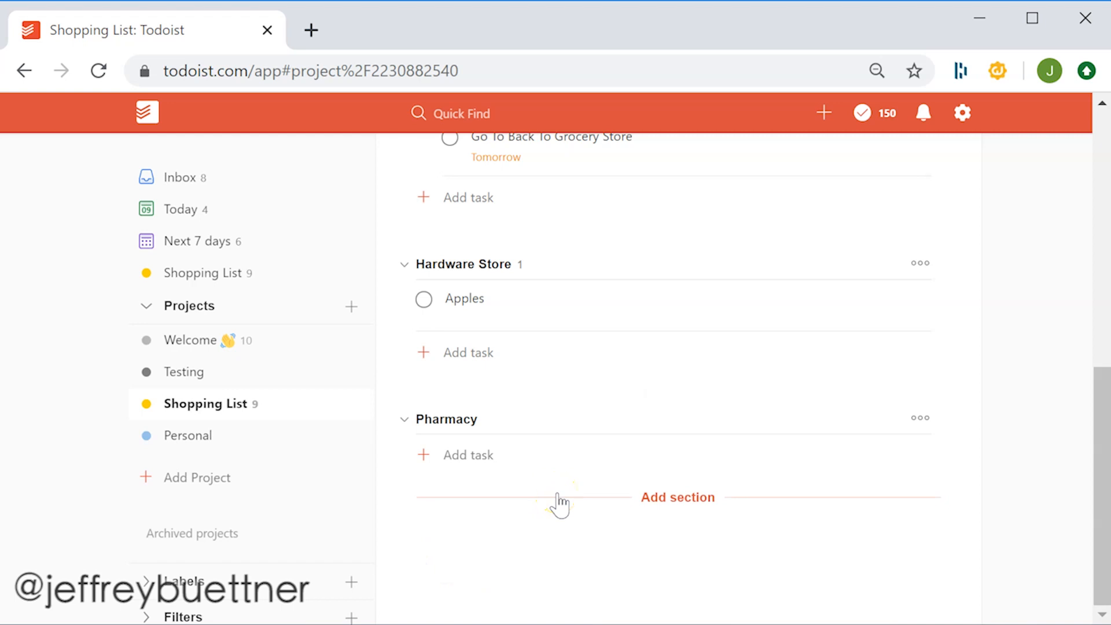
left_click(557, 496)
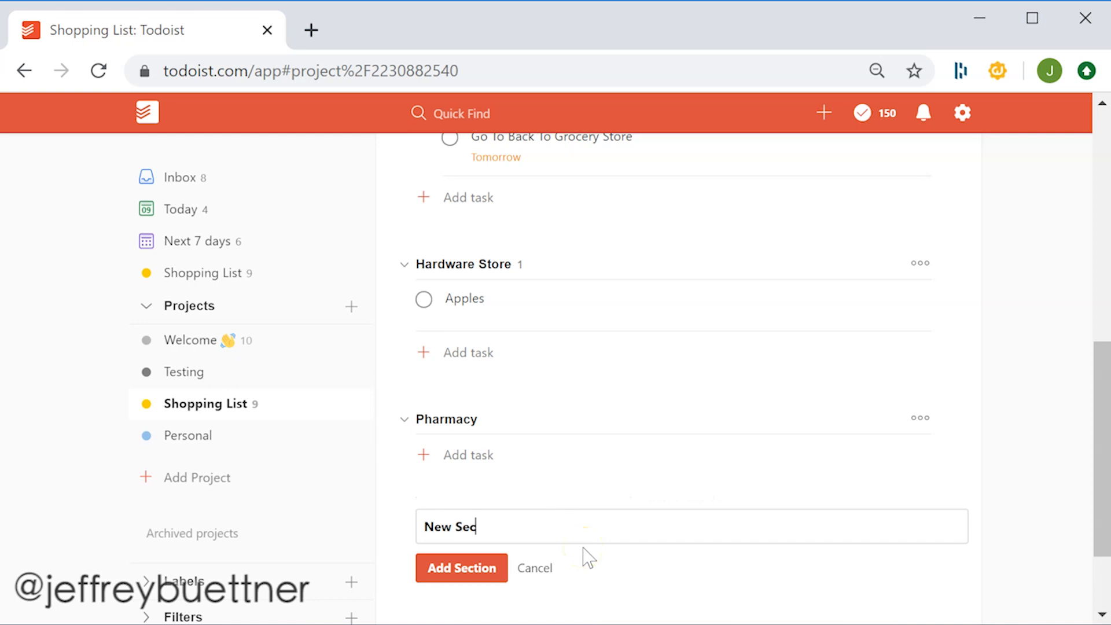
type("New Section")
key("Return")
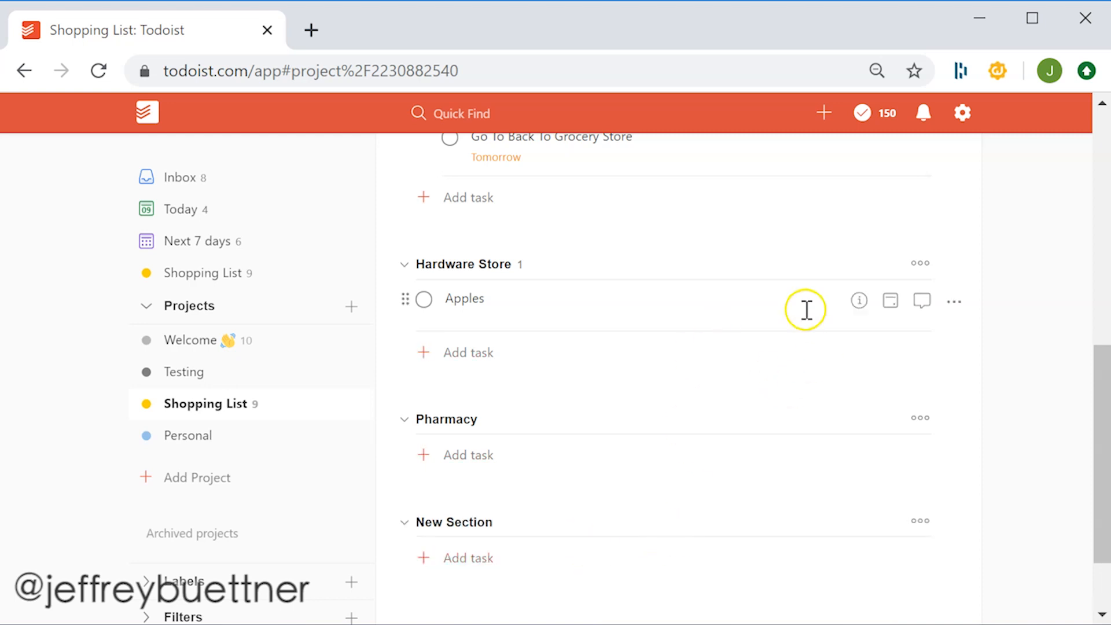
- Open the Buy Milk task details and add a sub-task named Another thing to do
scroll(737, 386, "up", 6)
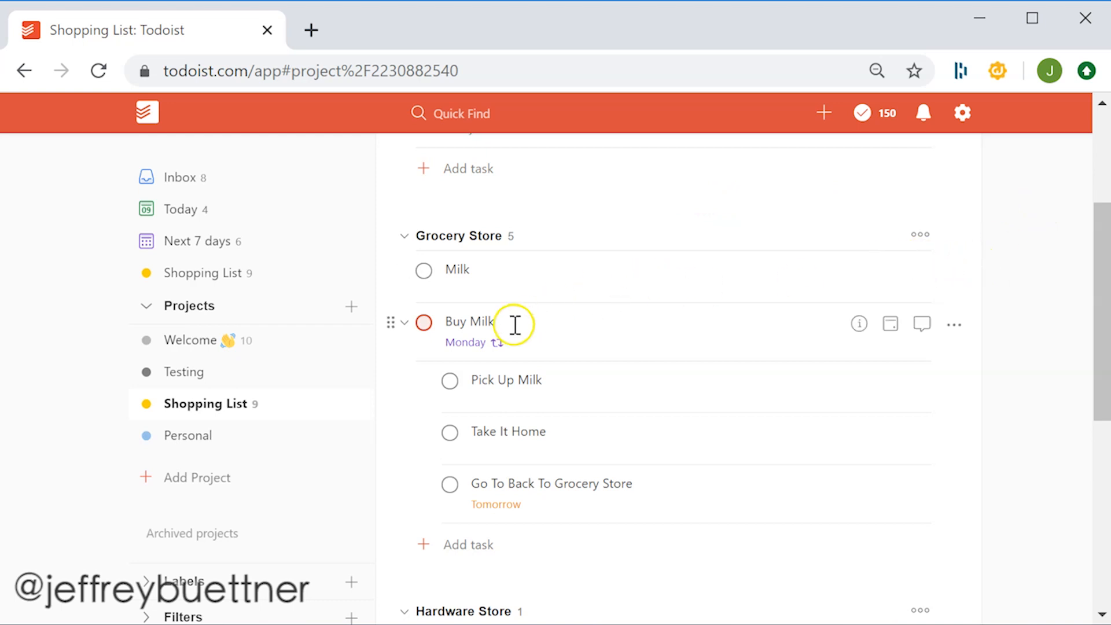
mouse_move(510, 333)
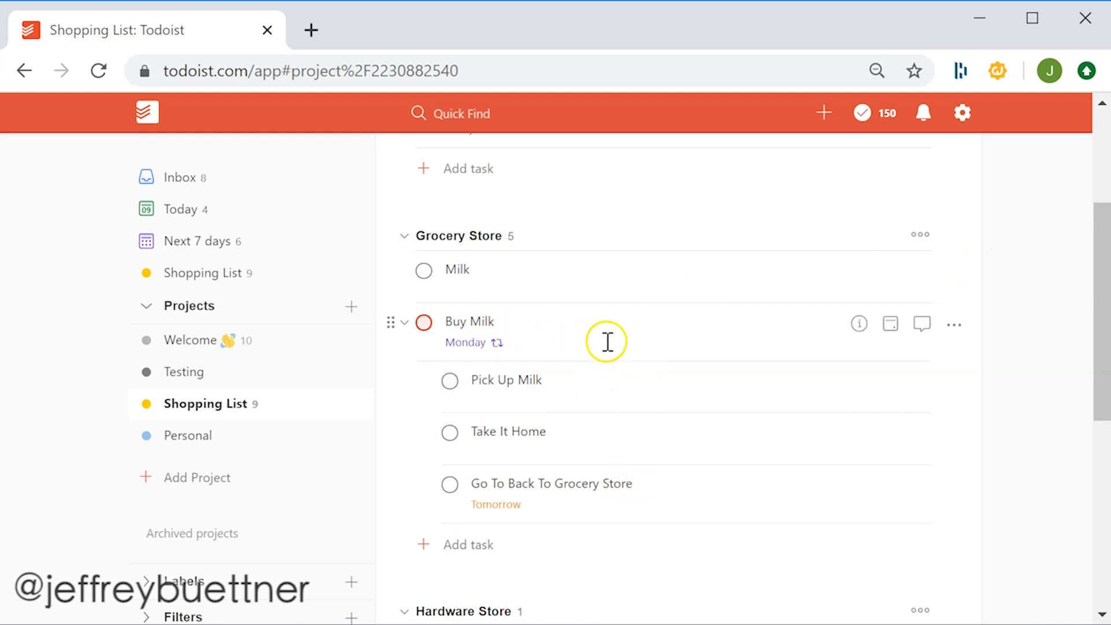
left_click(858, 324)
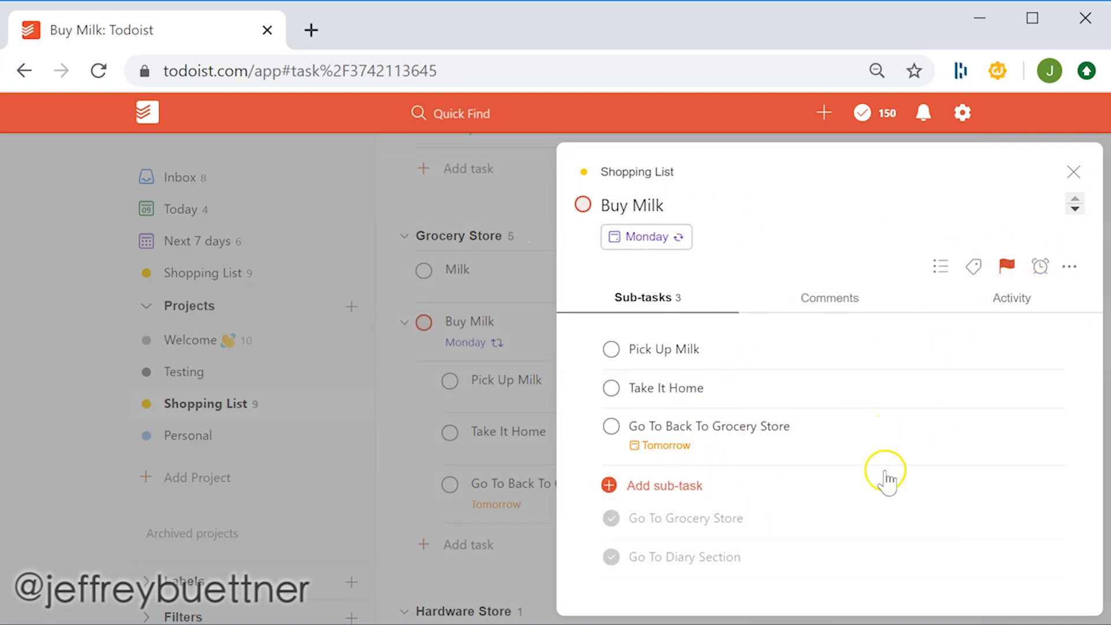
left_click(665, 486)
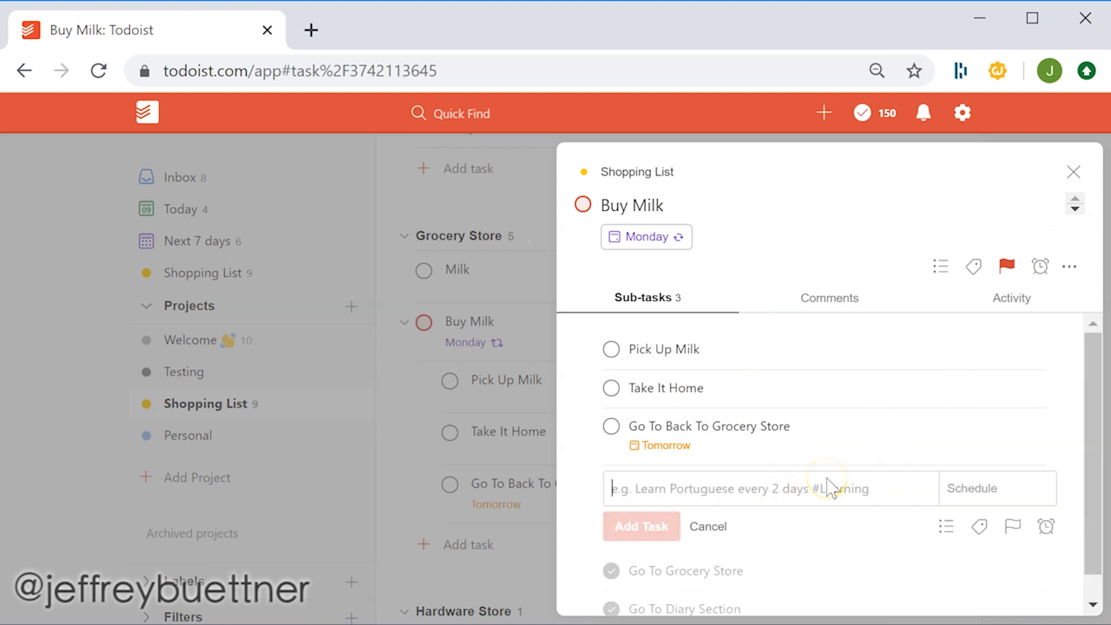
type("Another thing to do")
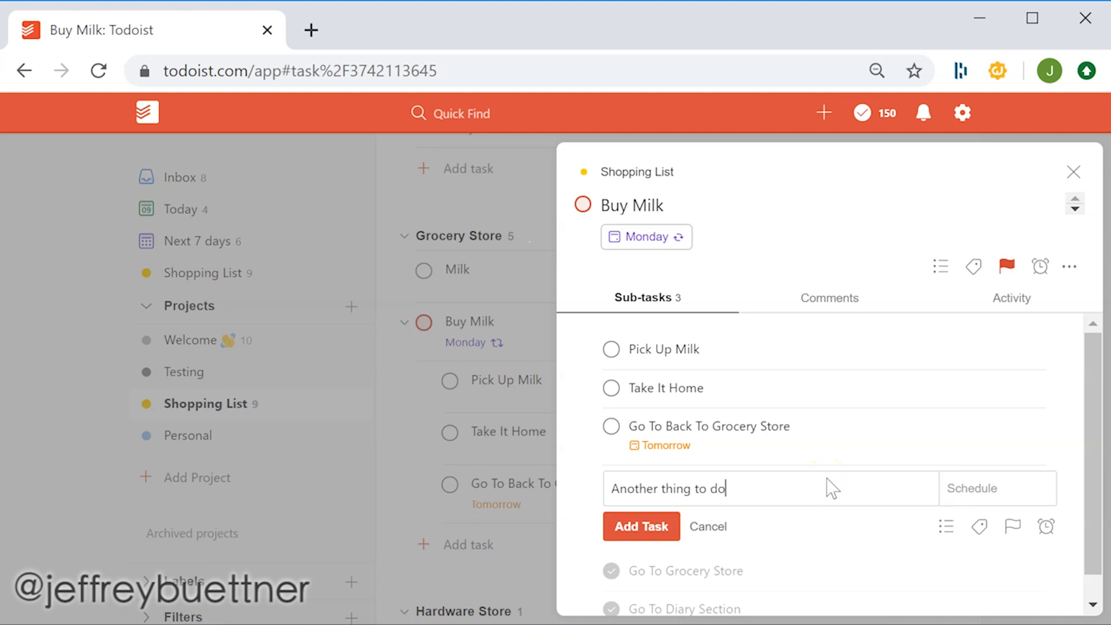
key("Return")
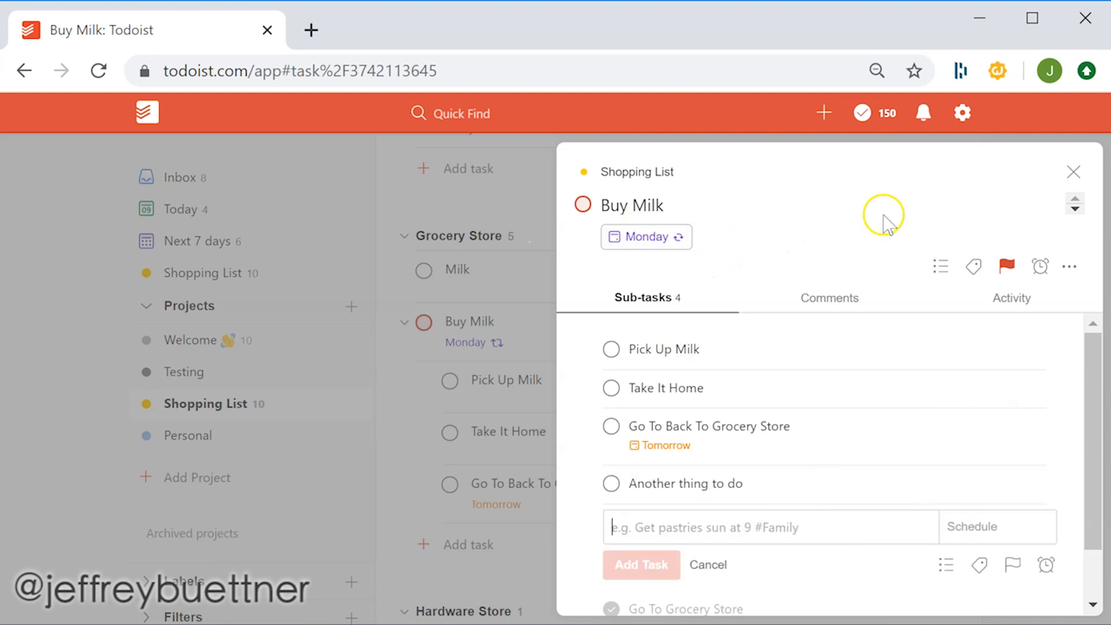
left_click(1074, 171)
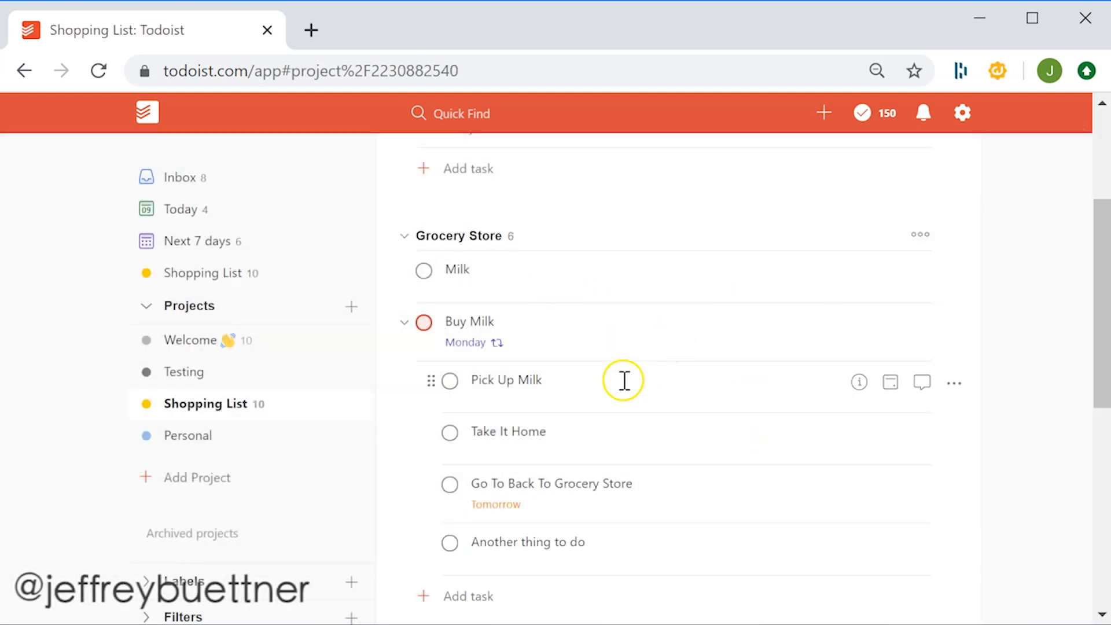
- Move the Take It Home sub-task into the Personal project
left_click_drag(428, 431, 371, 431)
scroll(528, 315, "down", 2)
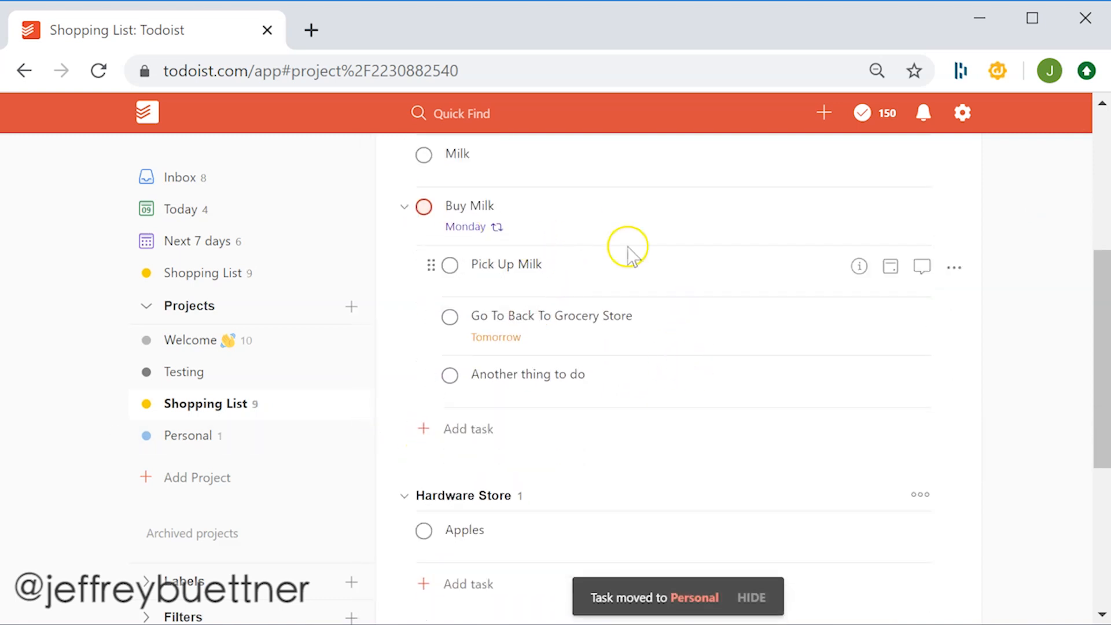
scroll(659, 410, "up", 2)
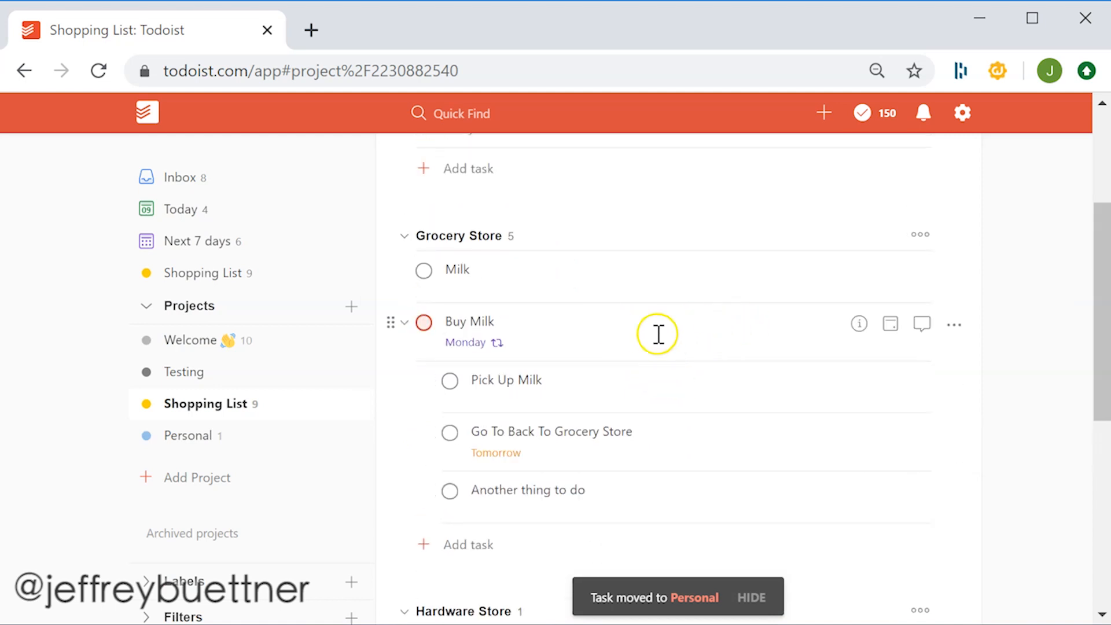
- Nest the Milk task as a sub-task of Buy Milk below Pick Up Milk, and return to the Inbox
left_click_drag(391, 268, 426, 384)
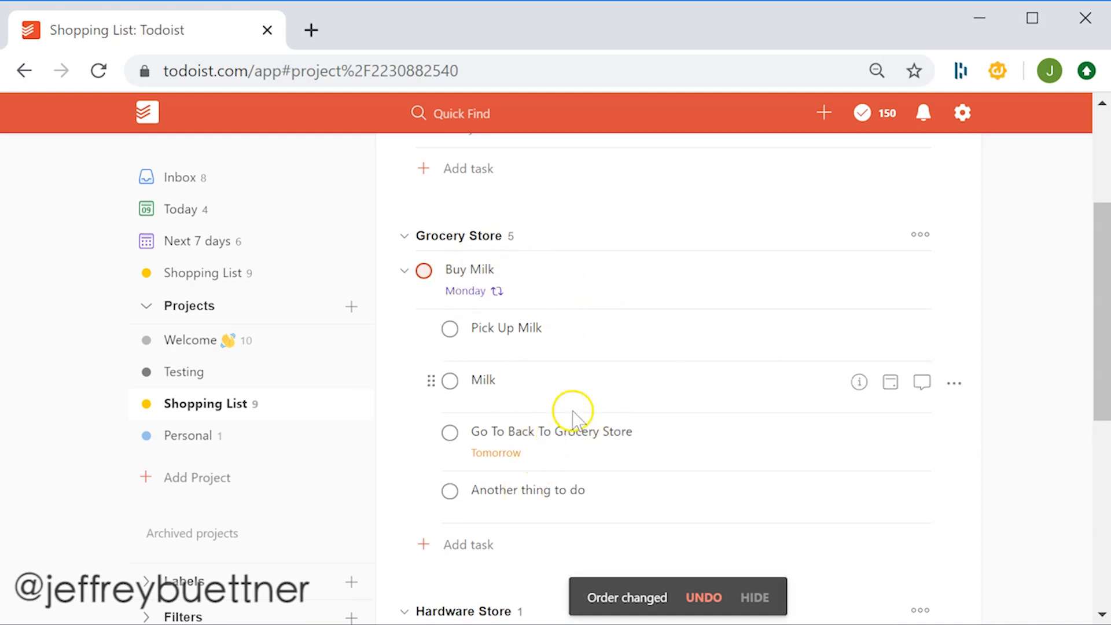
scroll(571, 409, "up", 4)
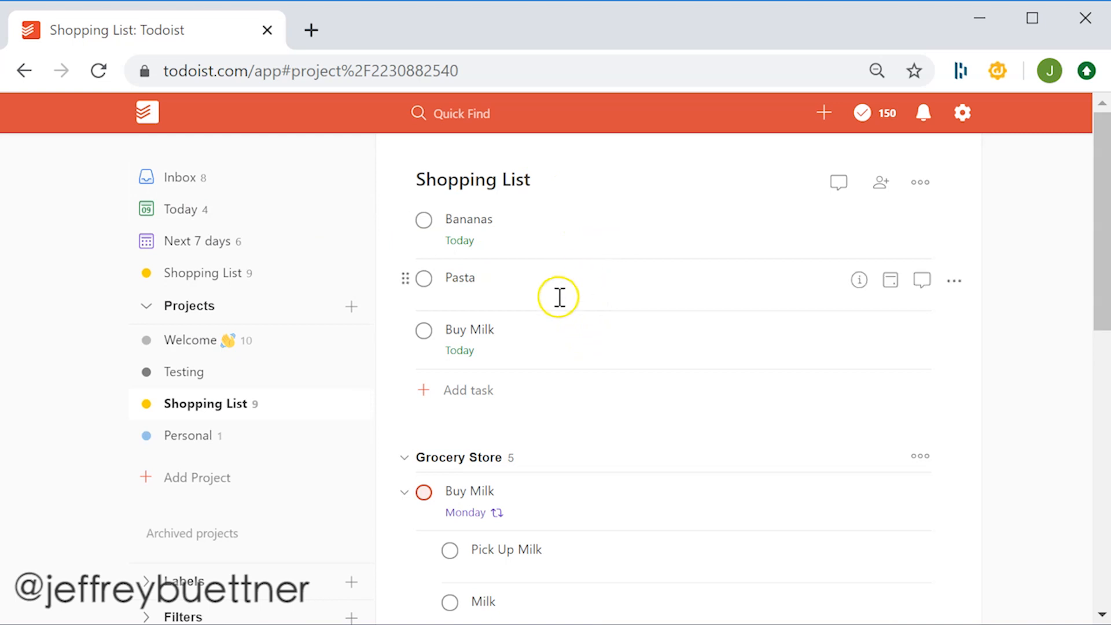
left_click(180, 179)
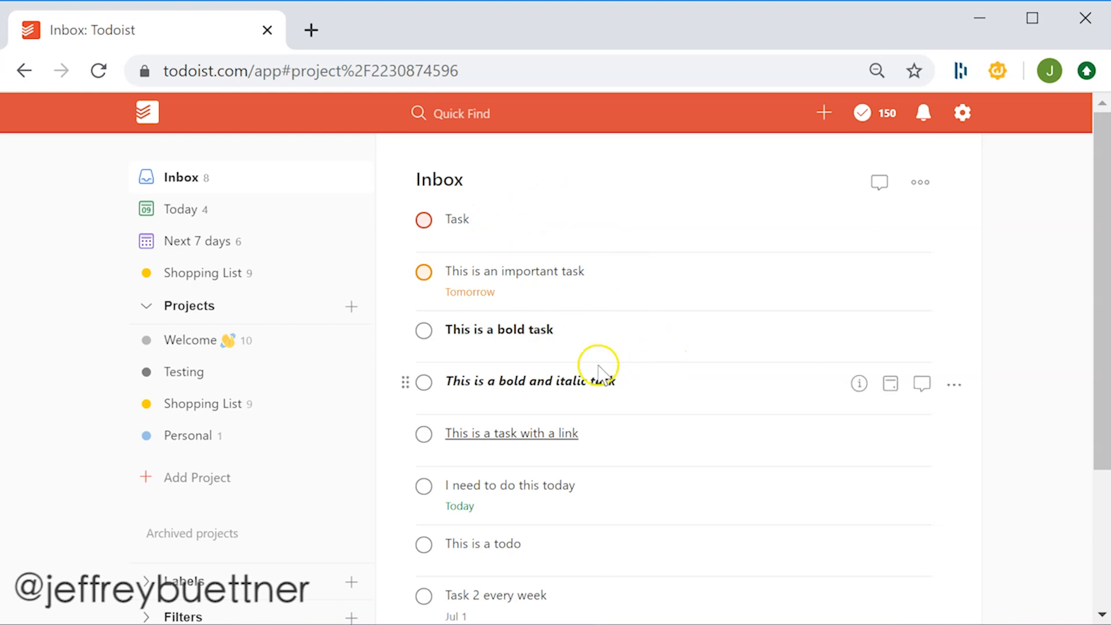
- Open the link, bold-and-italic and bold Inbox tasks for editing to examine their Markdown formatting, then cancel without saving
scroll(598, 370, "down", 2)
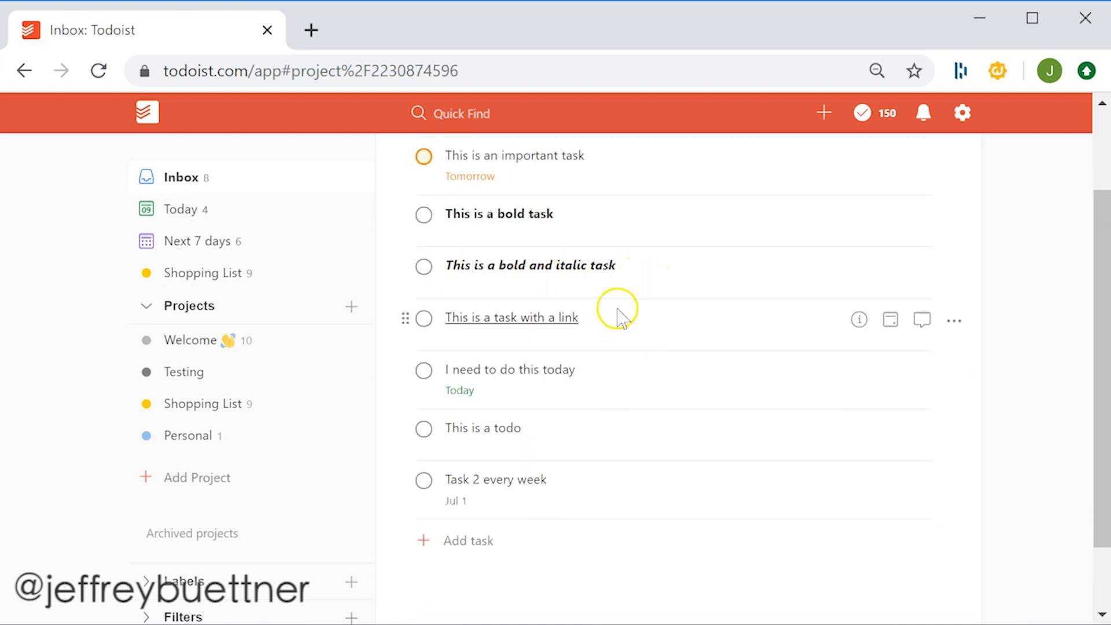
left_click(674, 318)
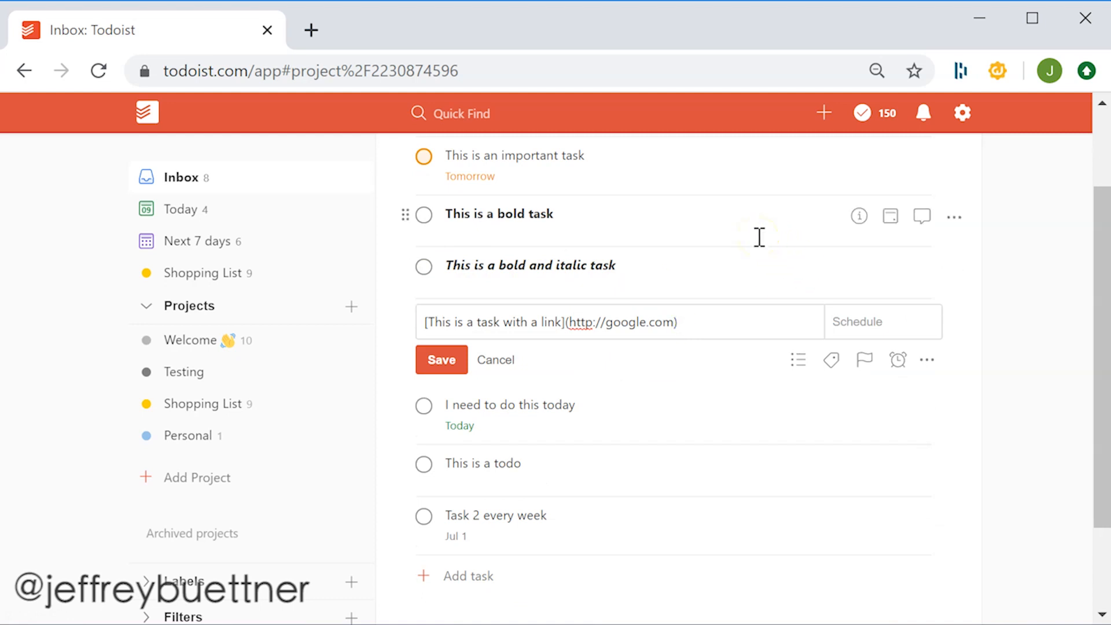
left_click(691, 264)
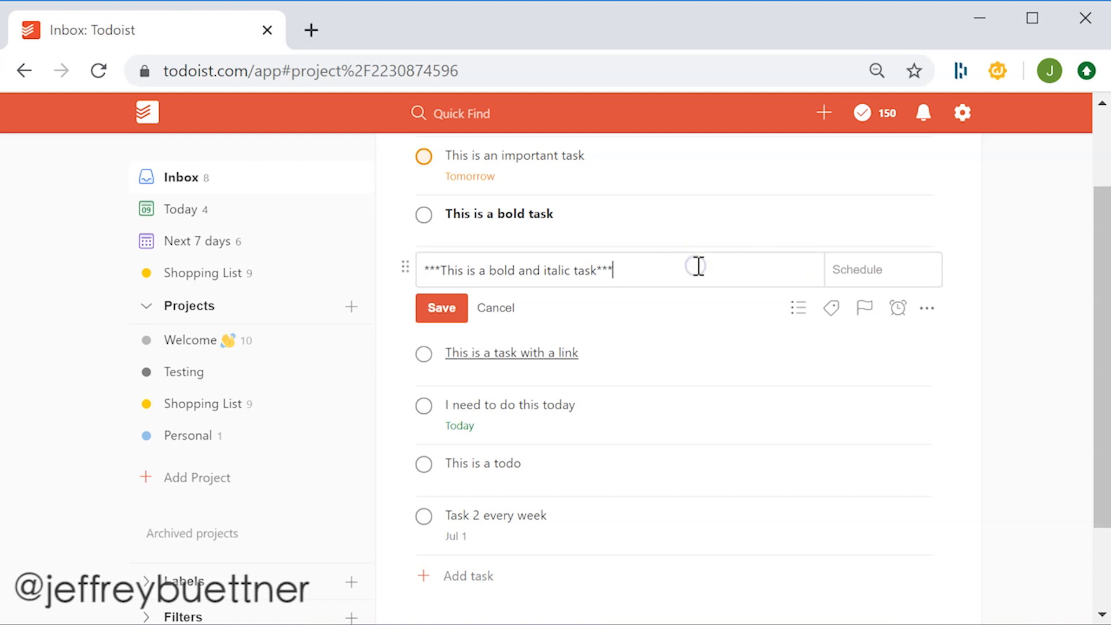
left_click(706, 224)
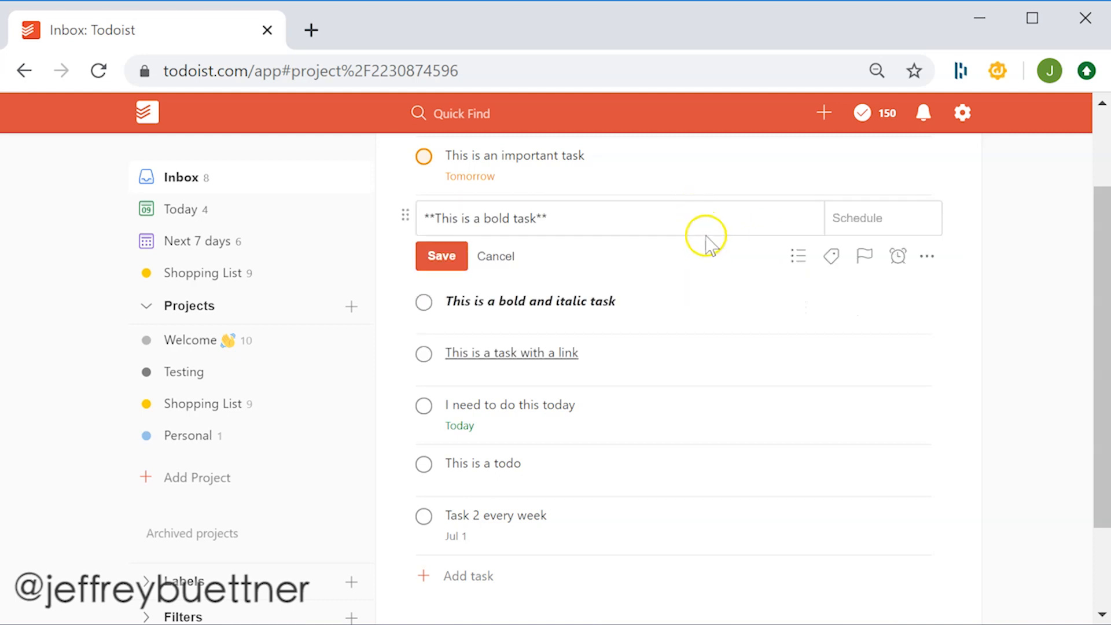
left_click(450, 253)
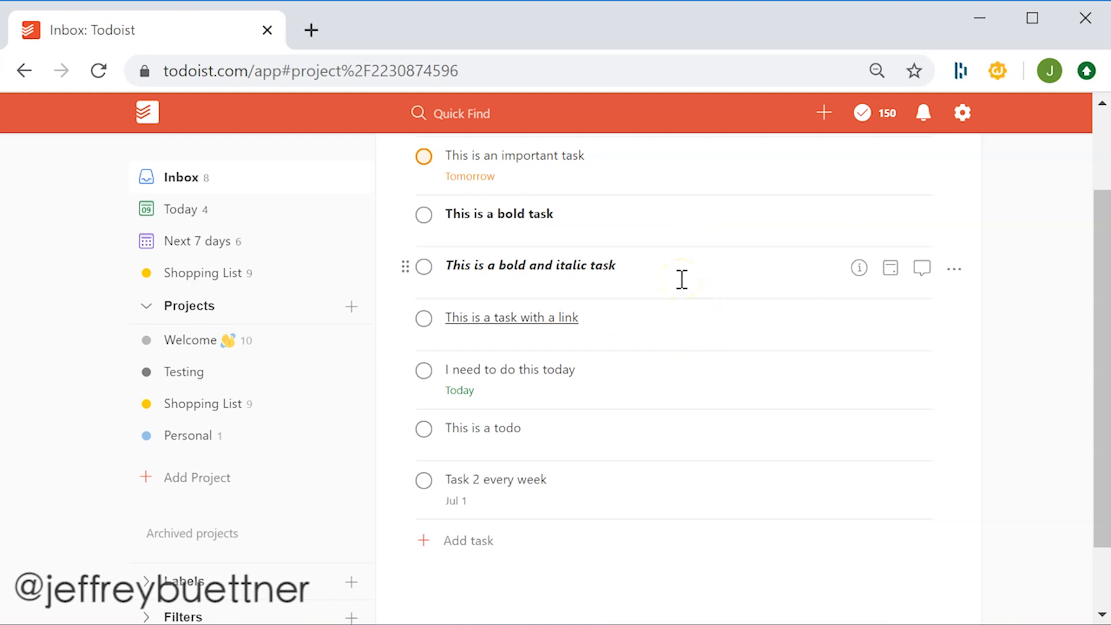
scroll(704, 290, "up", 2)
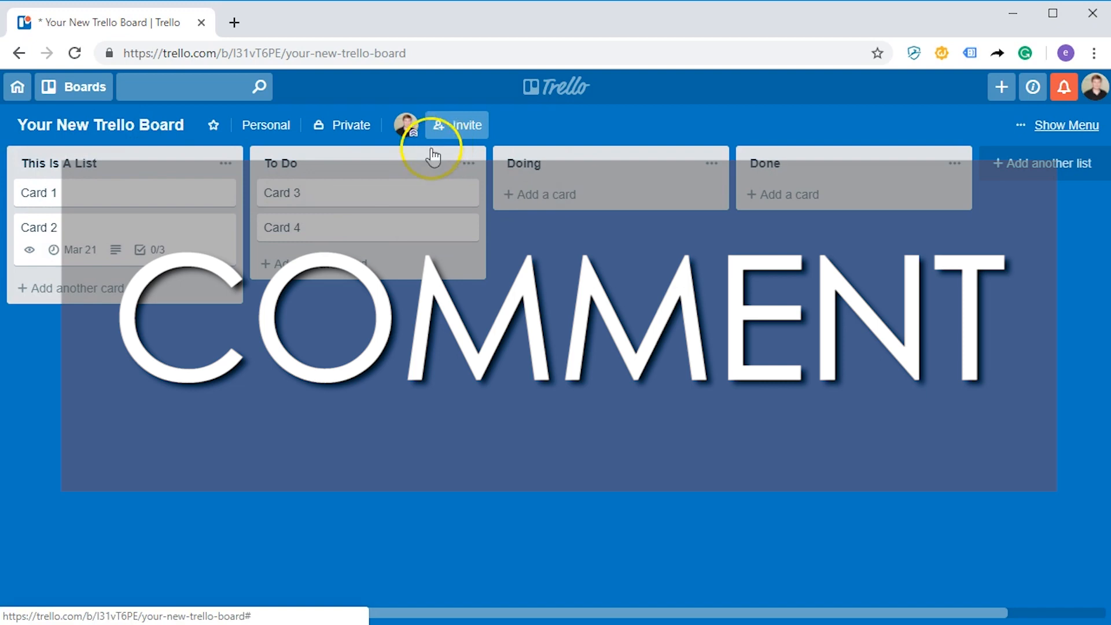
left_click_drag(434, 153, 565, 141)
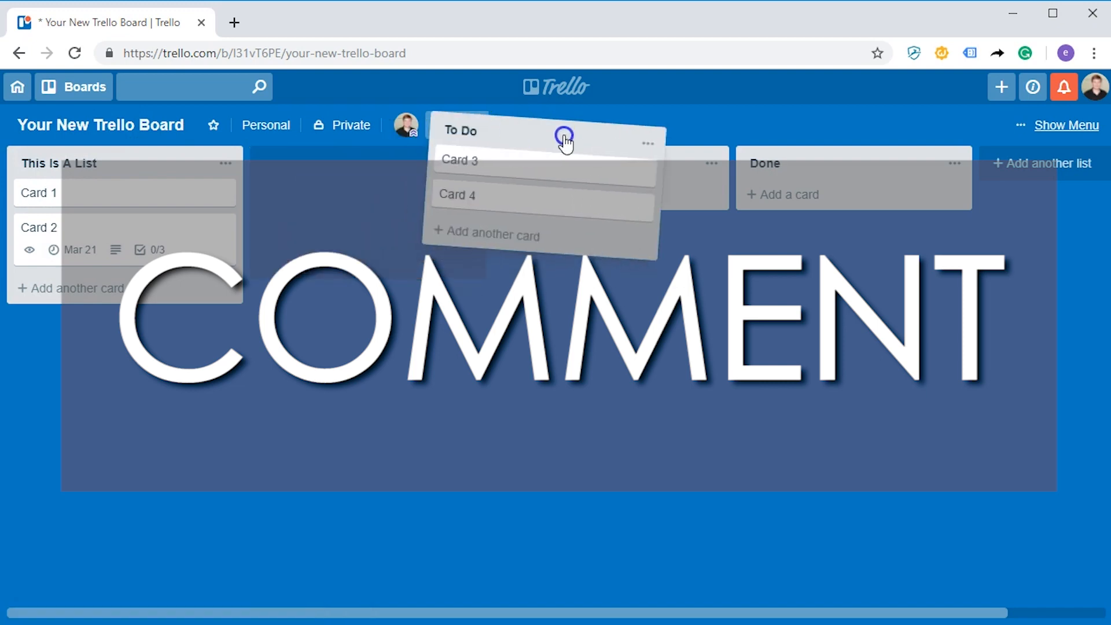